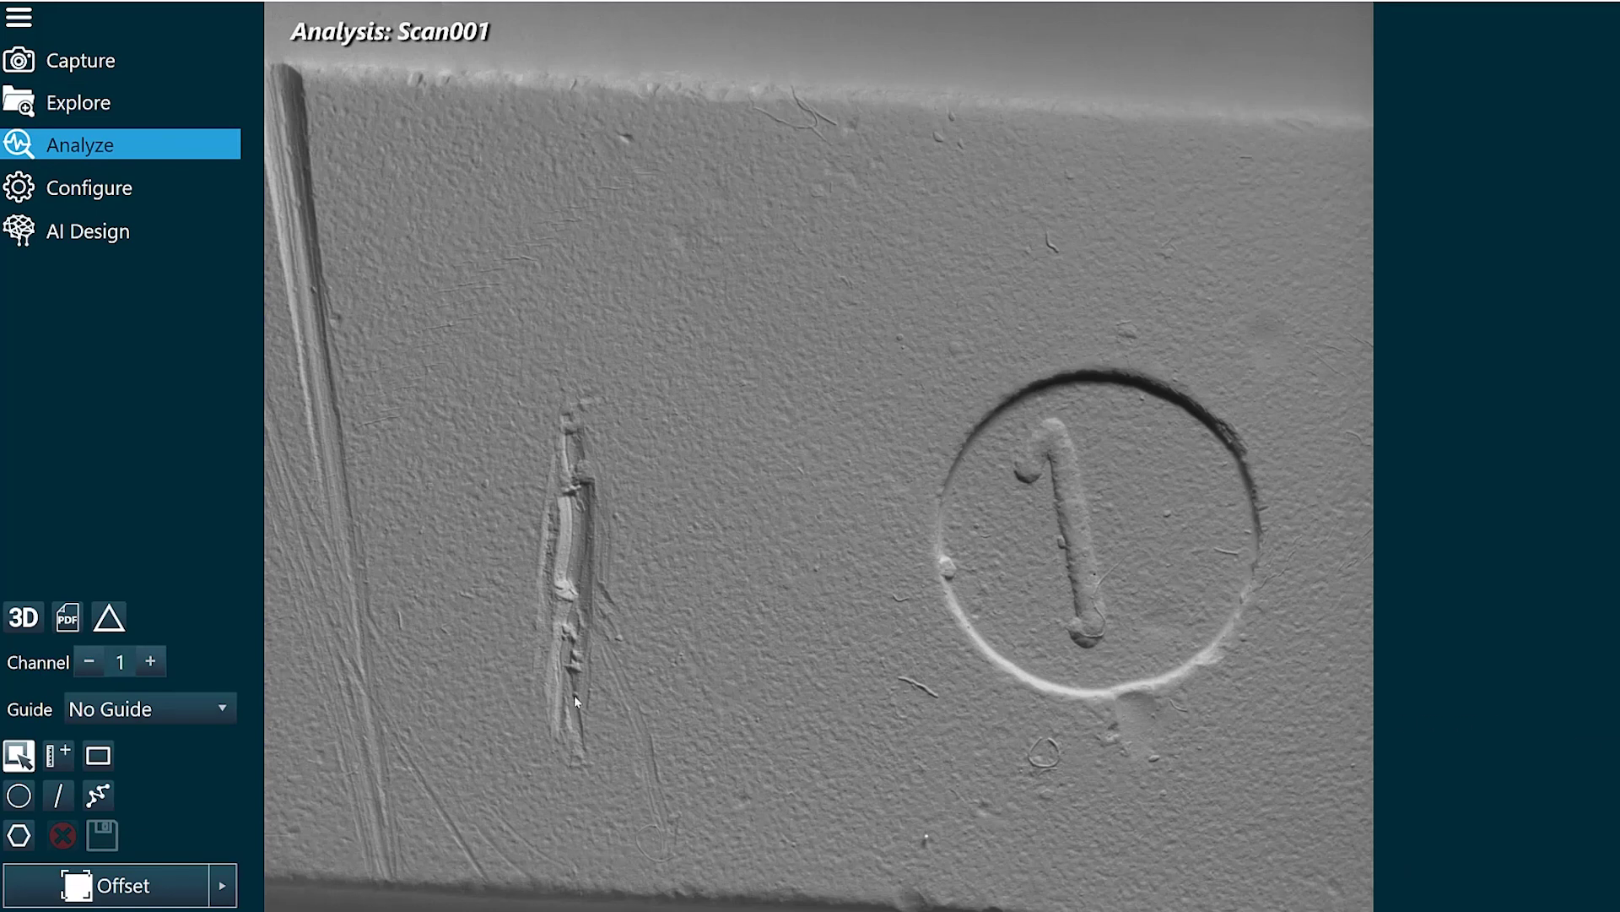
- Preview Scan001 as a 3D surface, then start an Offset measurement on the flat scan
{"action": "left_click", "coordinate": [24, 618]}
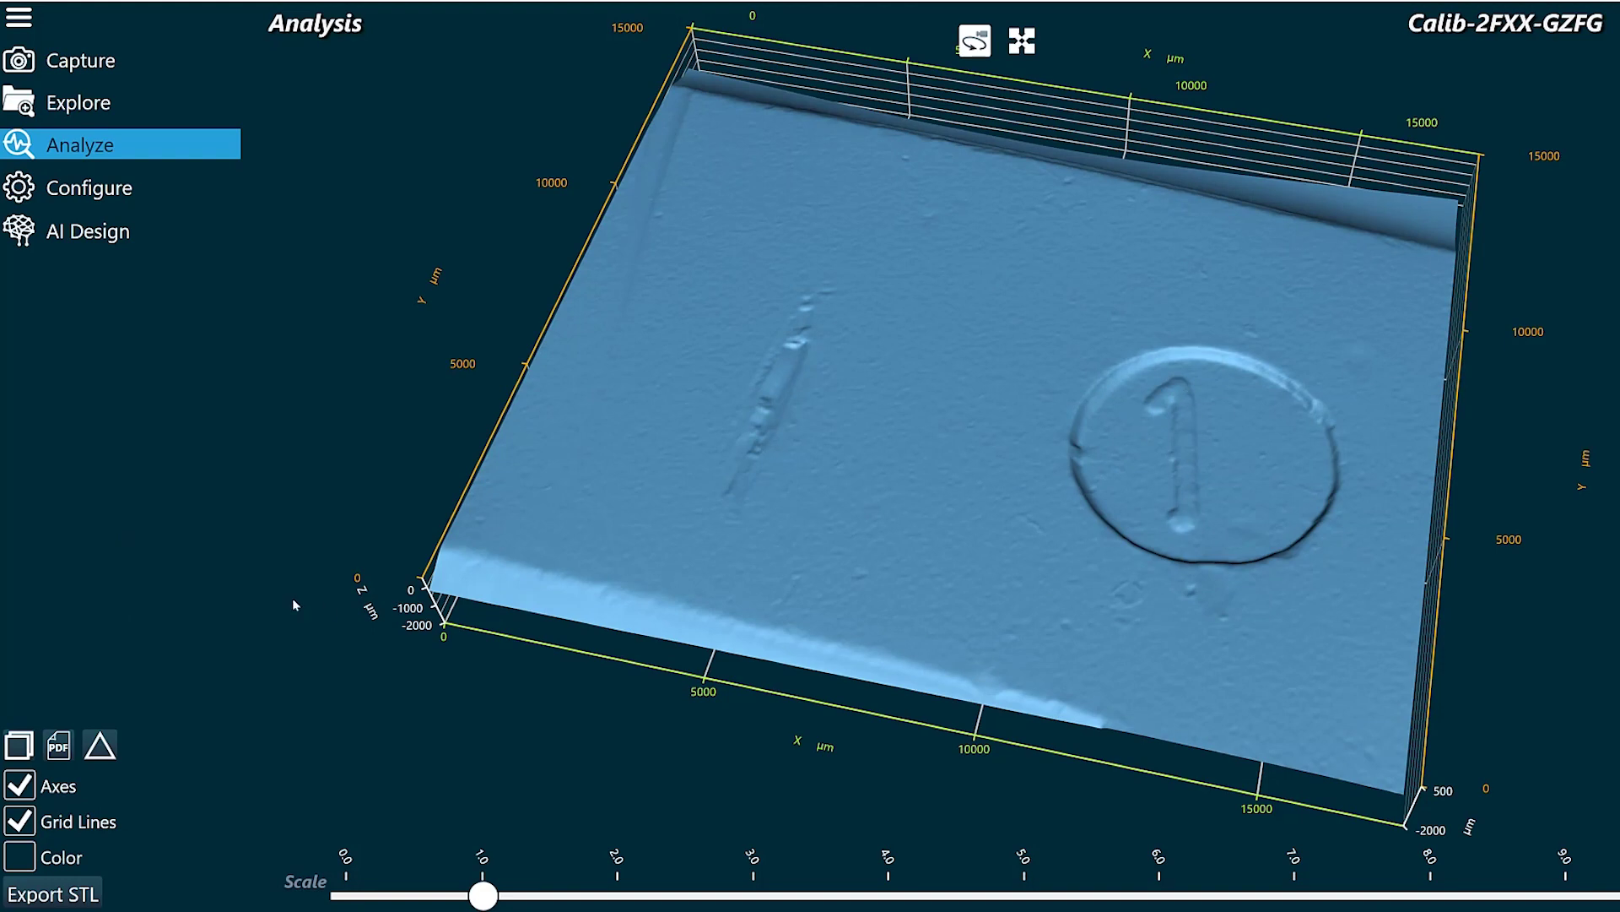
{"action": "left_click", "coordinate": [19, 744]}
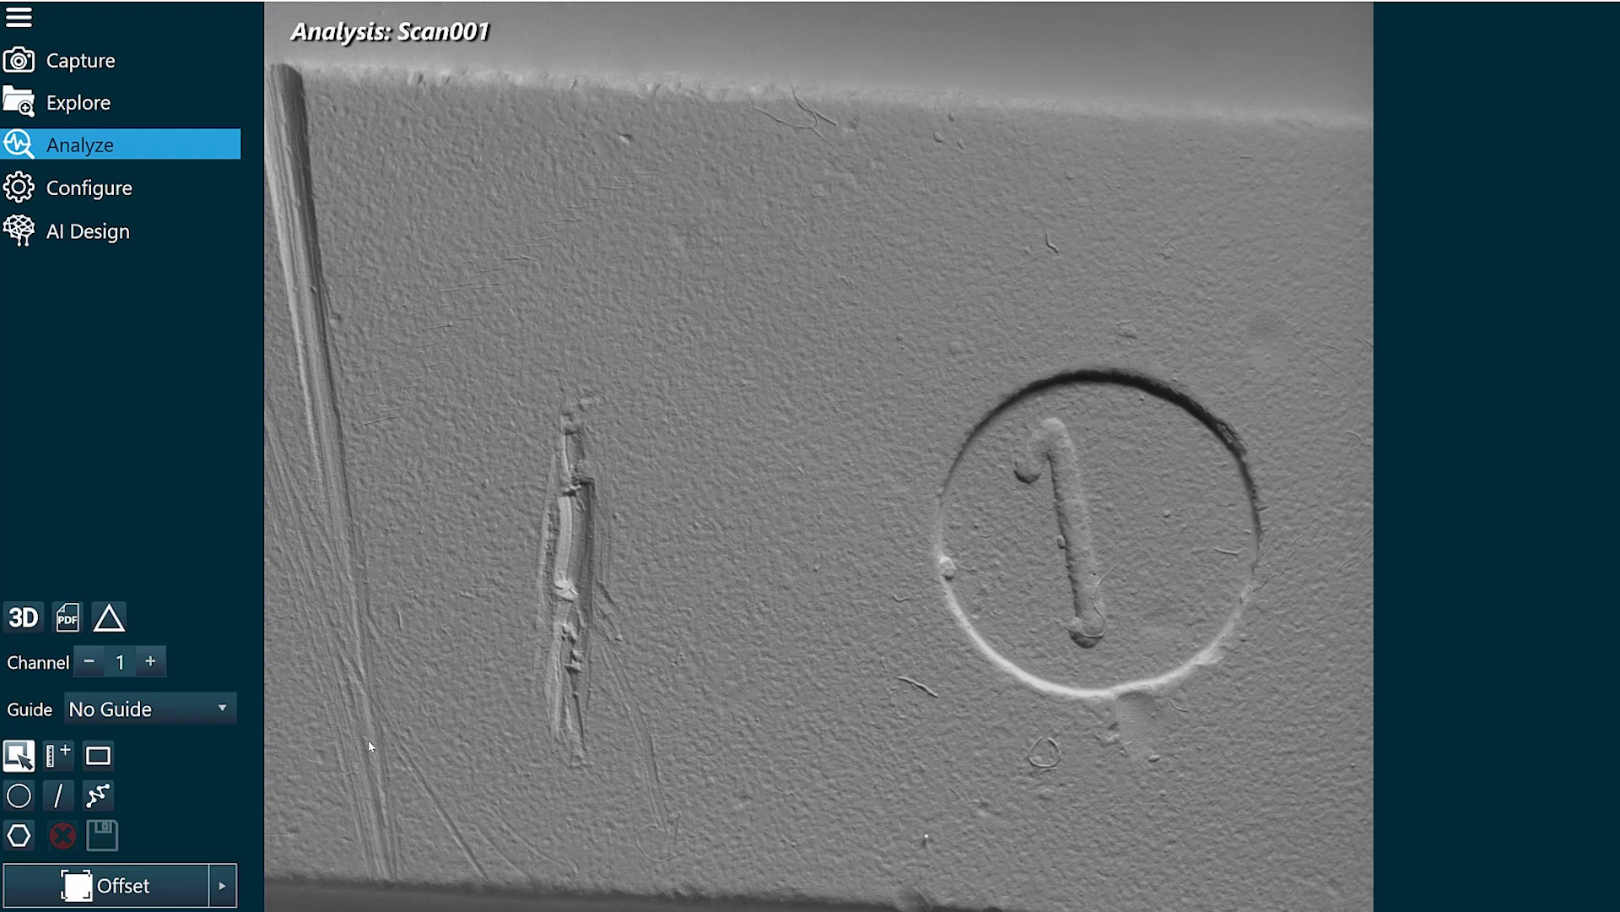
{"action": "left_click", "coordinate": [126, 887]}
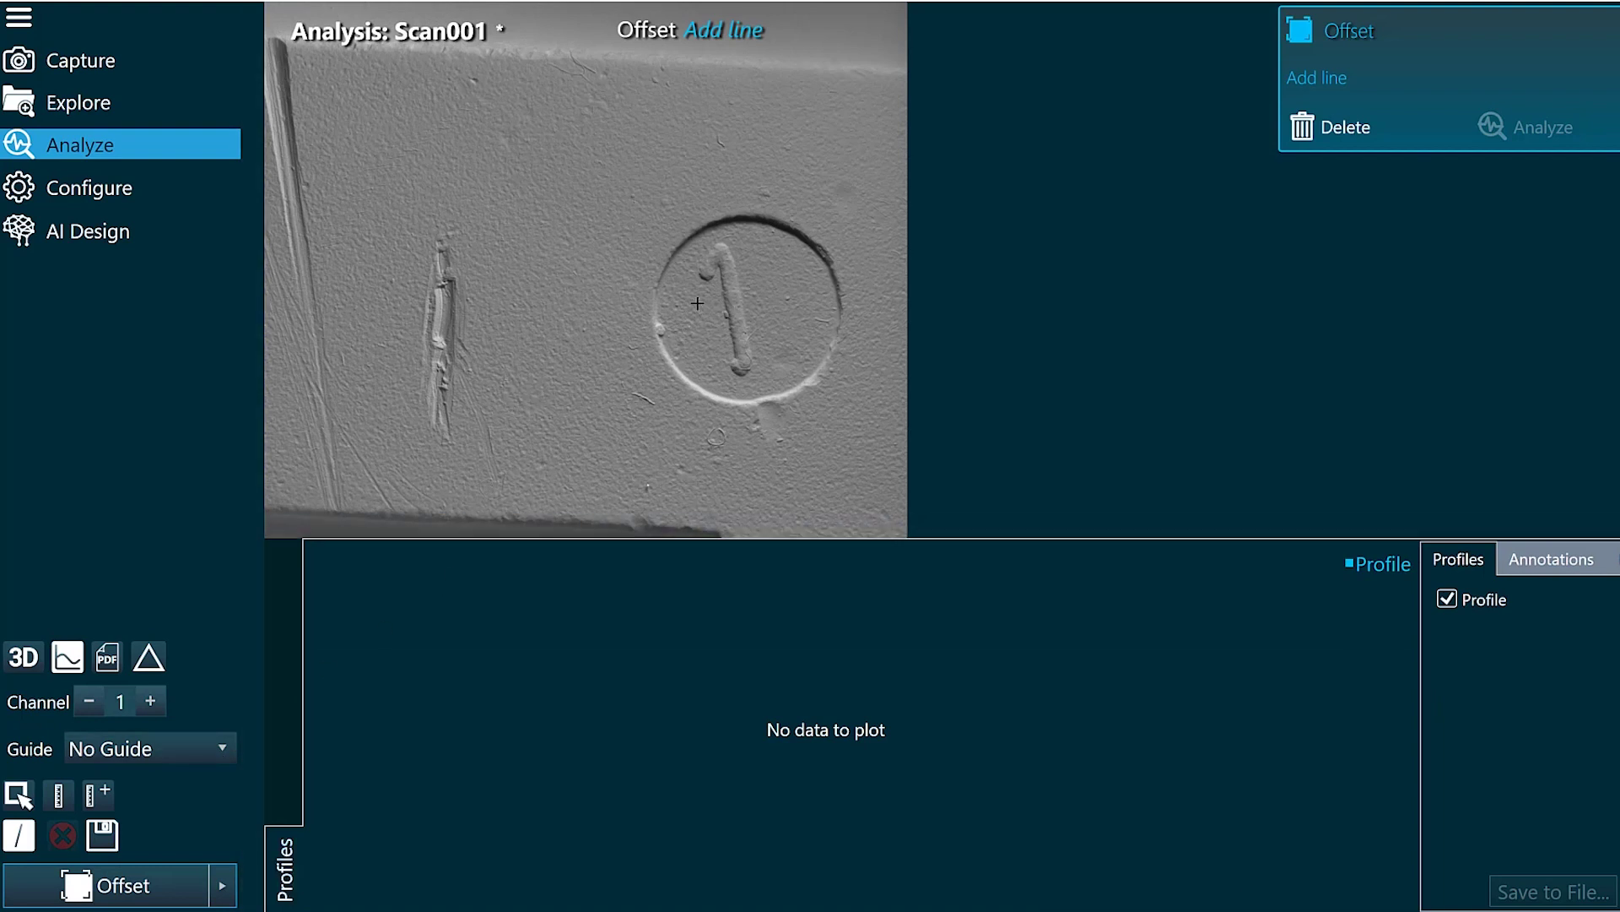
- Draw a profile line across the numeral 1's stroke, giving Offset 83.226 µm, Width 773.203 µm
{"action": "left_click_drag", "start_coordinate": [704, 300], "coordinate": [762, 293]}
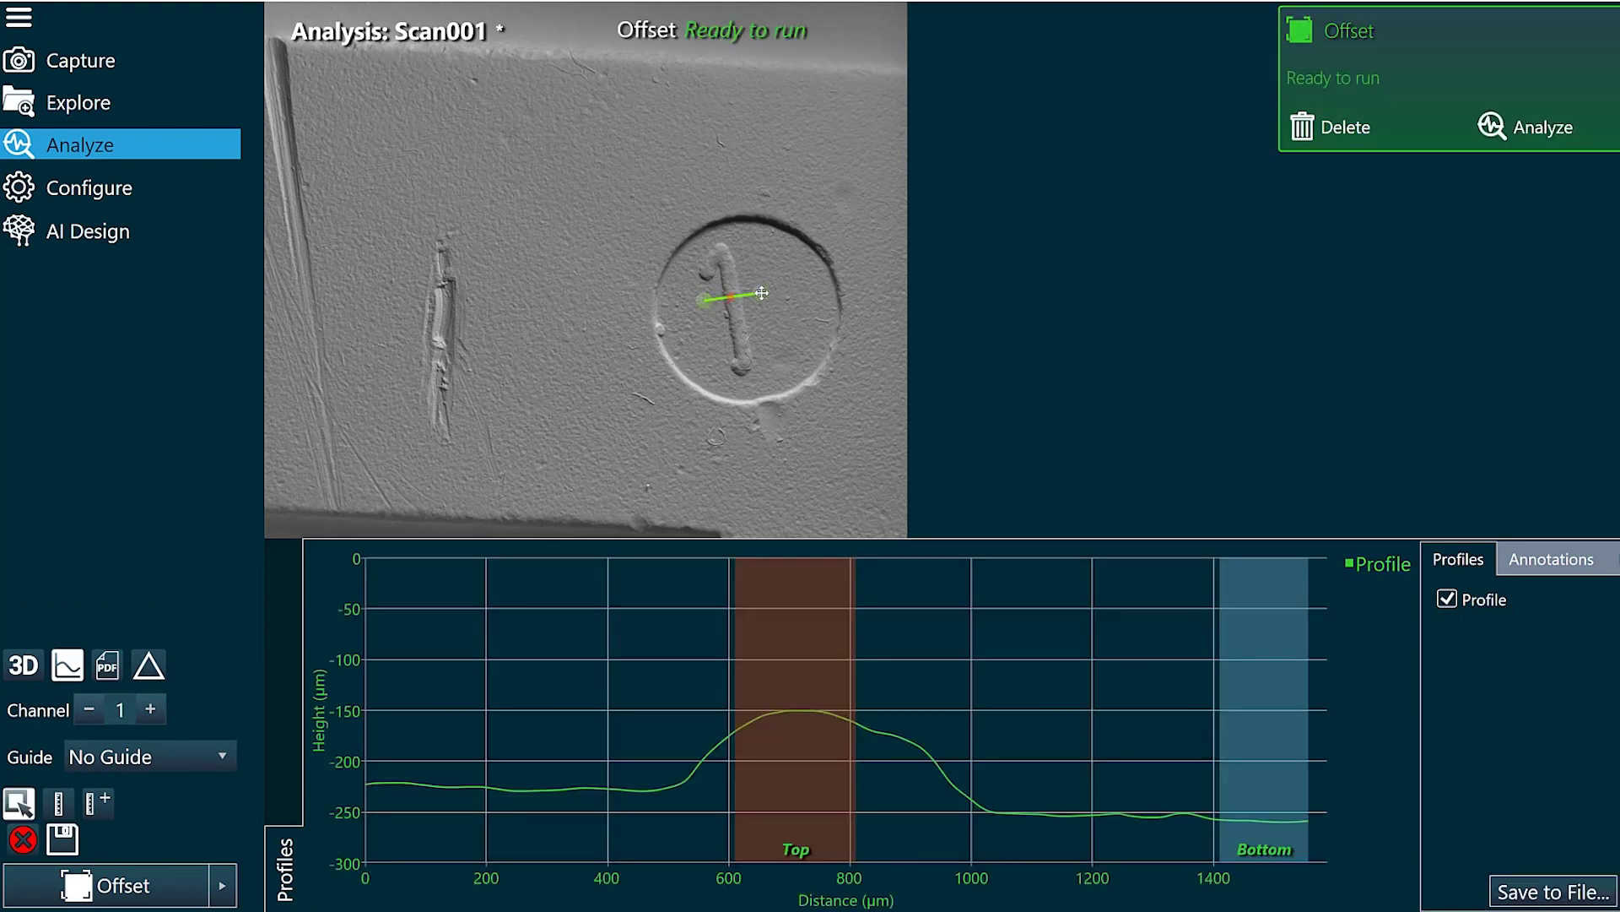
{"action": "mouse_move", "coordinate": [409, 803]}
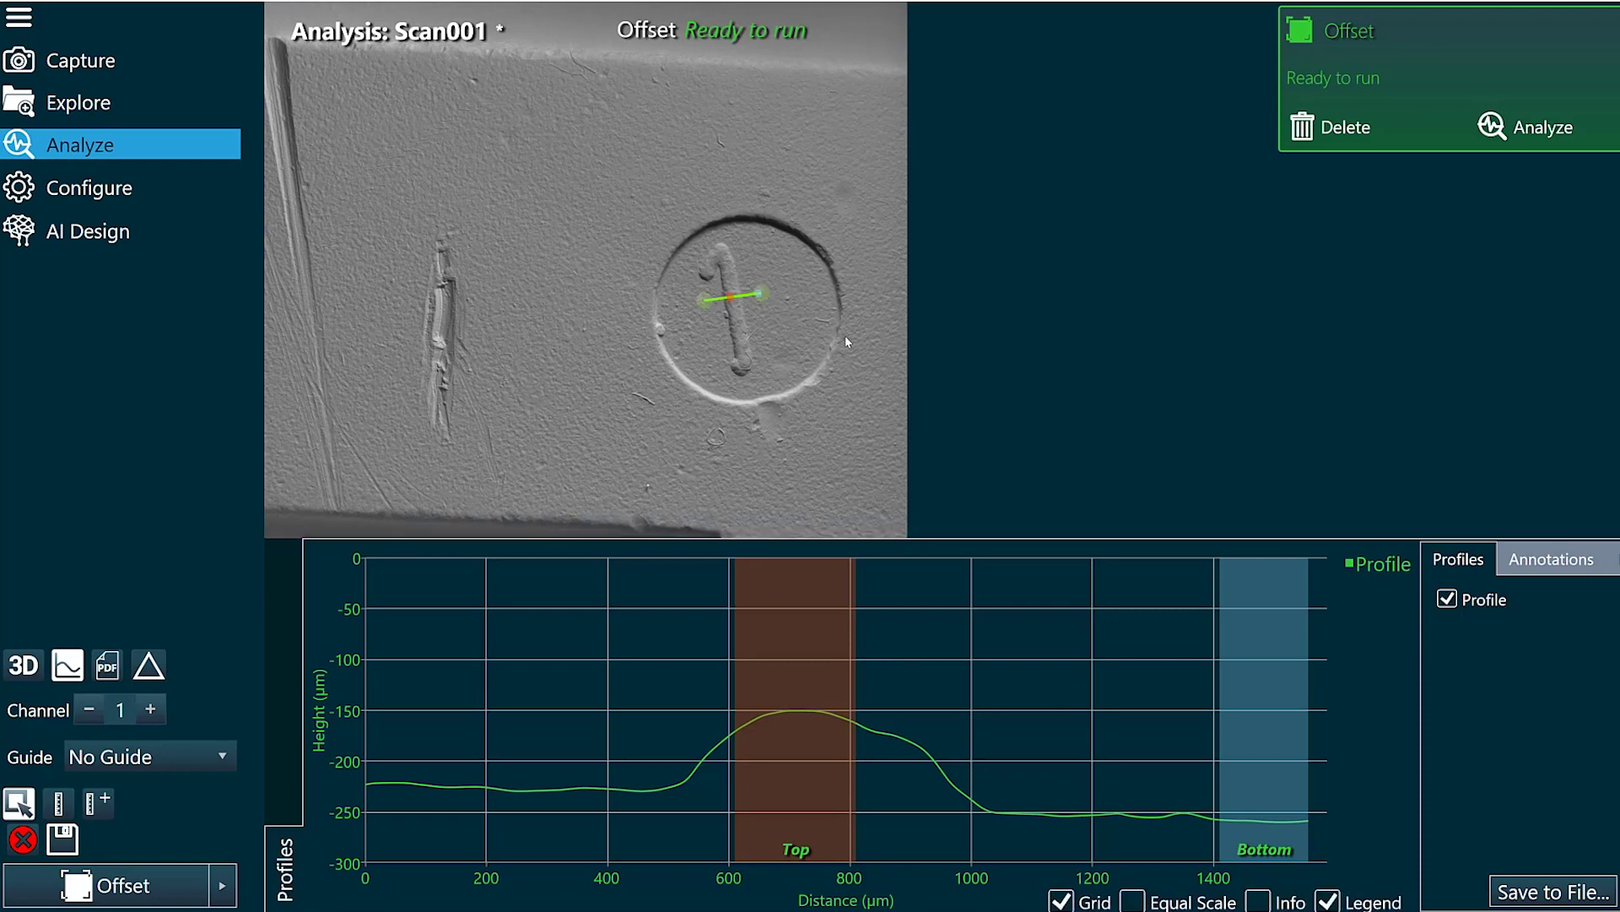
{"action": "scroll", "coordinate": [844, 336], "scroll_direction": "up", "scroll_amount": 3}
{"action": "scroll", "coordinate": [732, 270], "scroll_direction": "up", "scroll_amount": 3}
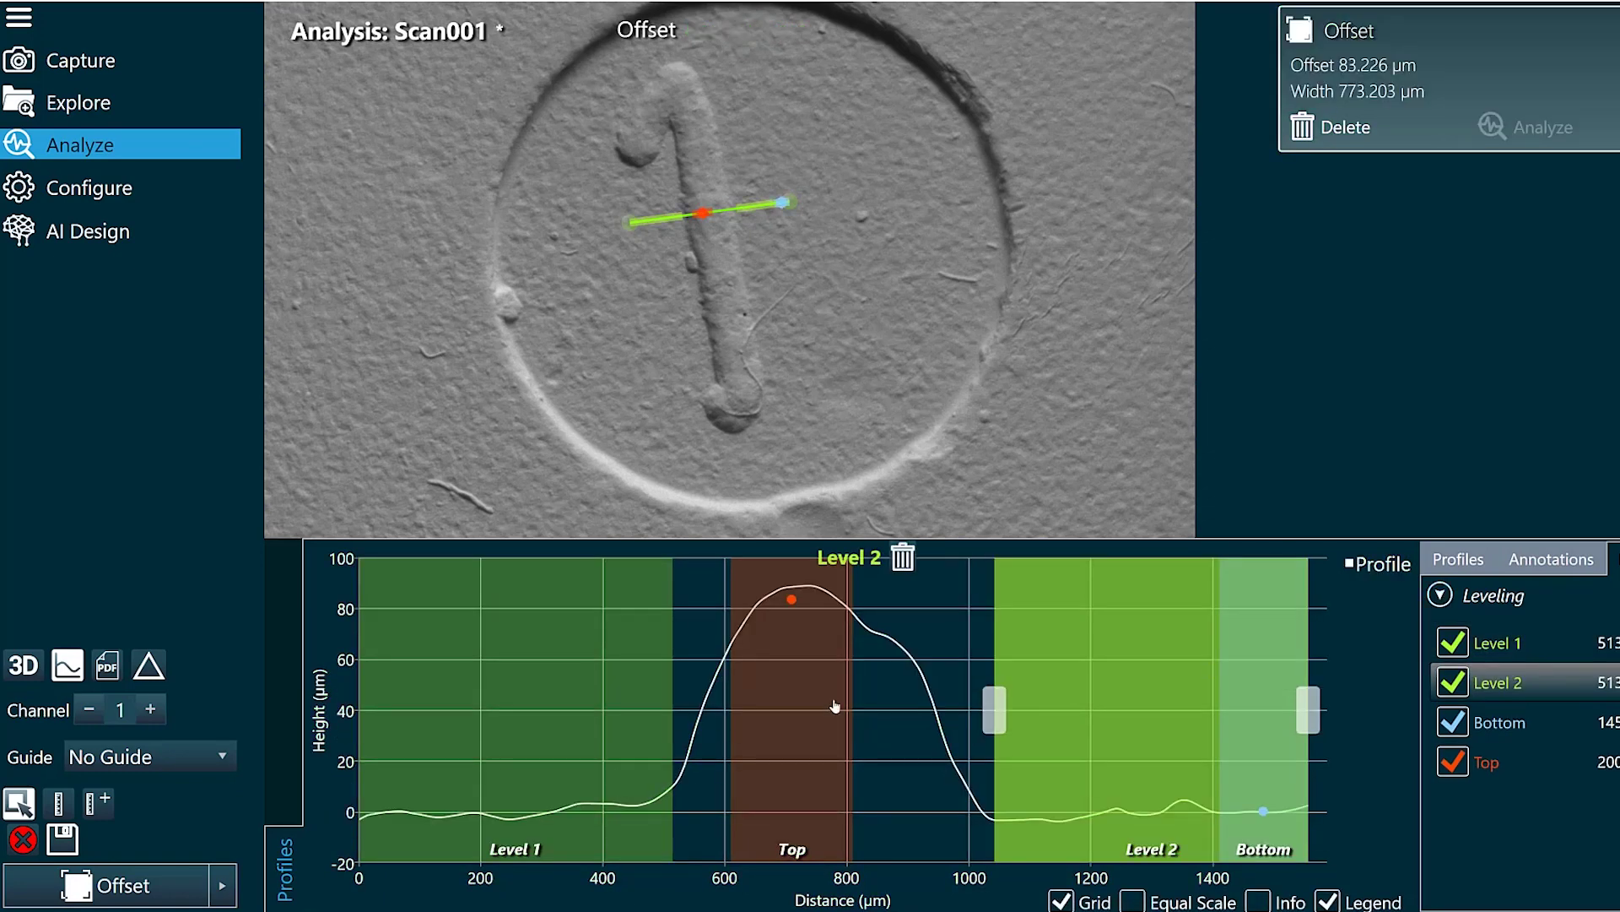
- Narrow the Level 1 band to end near 430 µm, before the numeral's rise, giving Offset 83.518 µm
{"action": "left_click", "coordinate": [568, 688]}
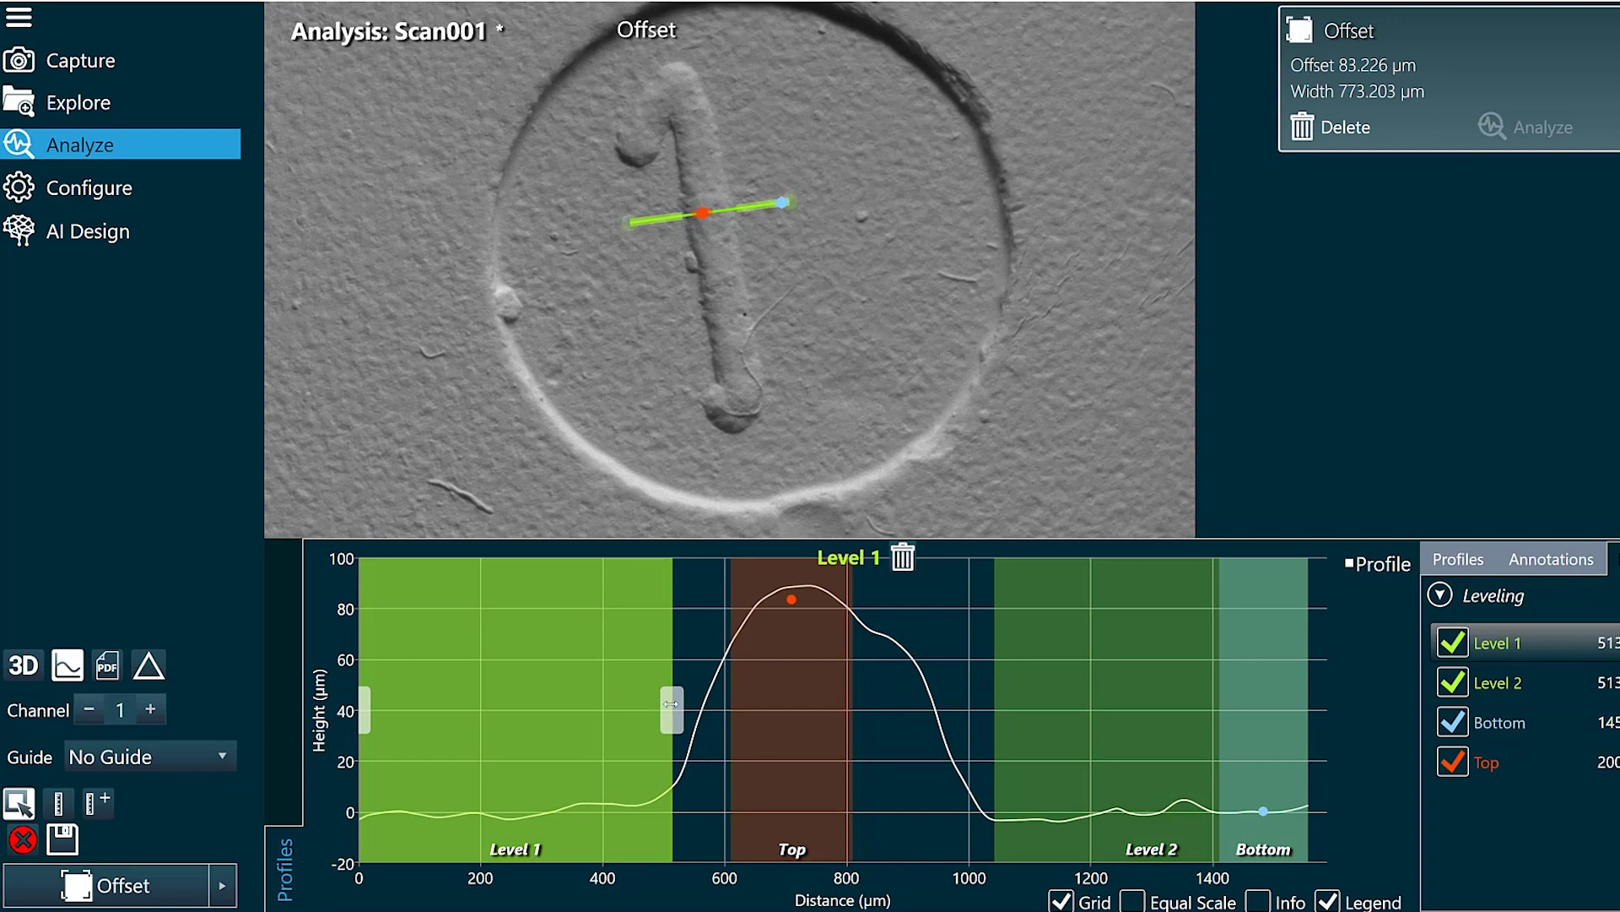
{"action": "left_click_drag", "start_coordinate": [665, 704], "coordinate": [625, 759]}
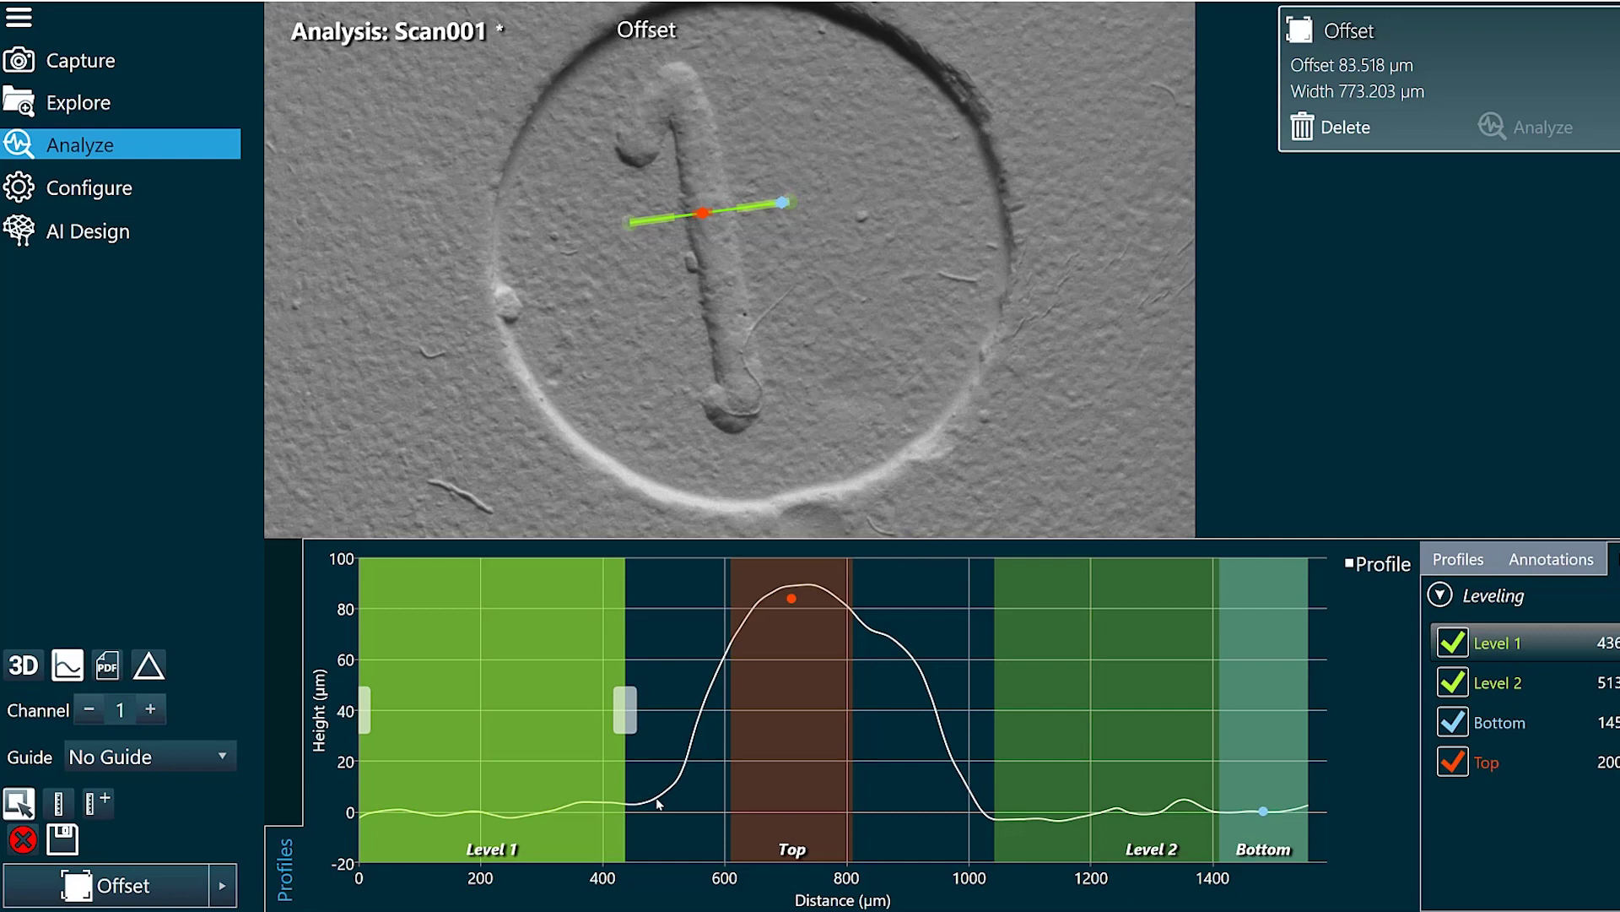
- Widen the Top band from about 500 µm to past the numeral's peak
{"action": "left_click", "coordinate": [809, 778]}
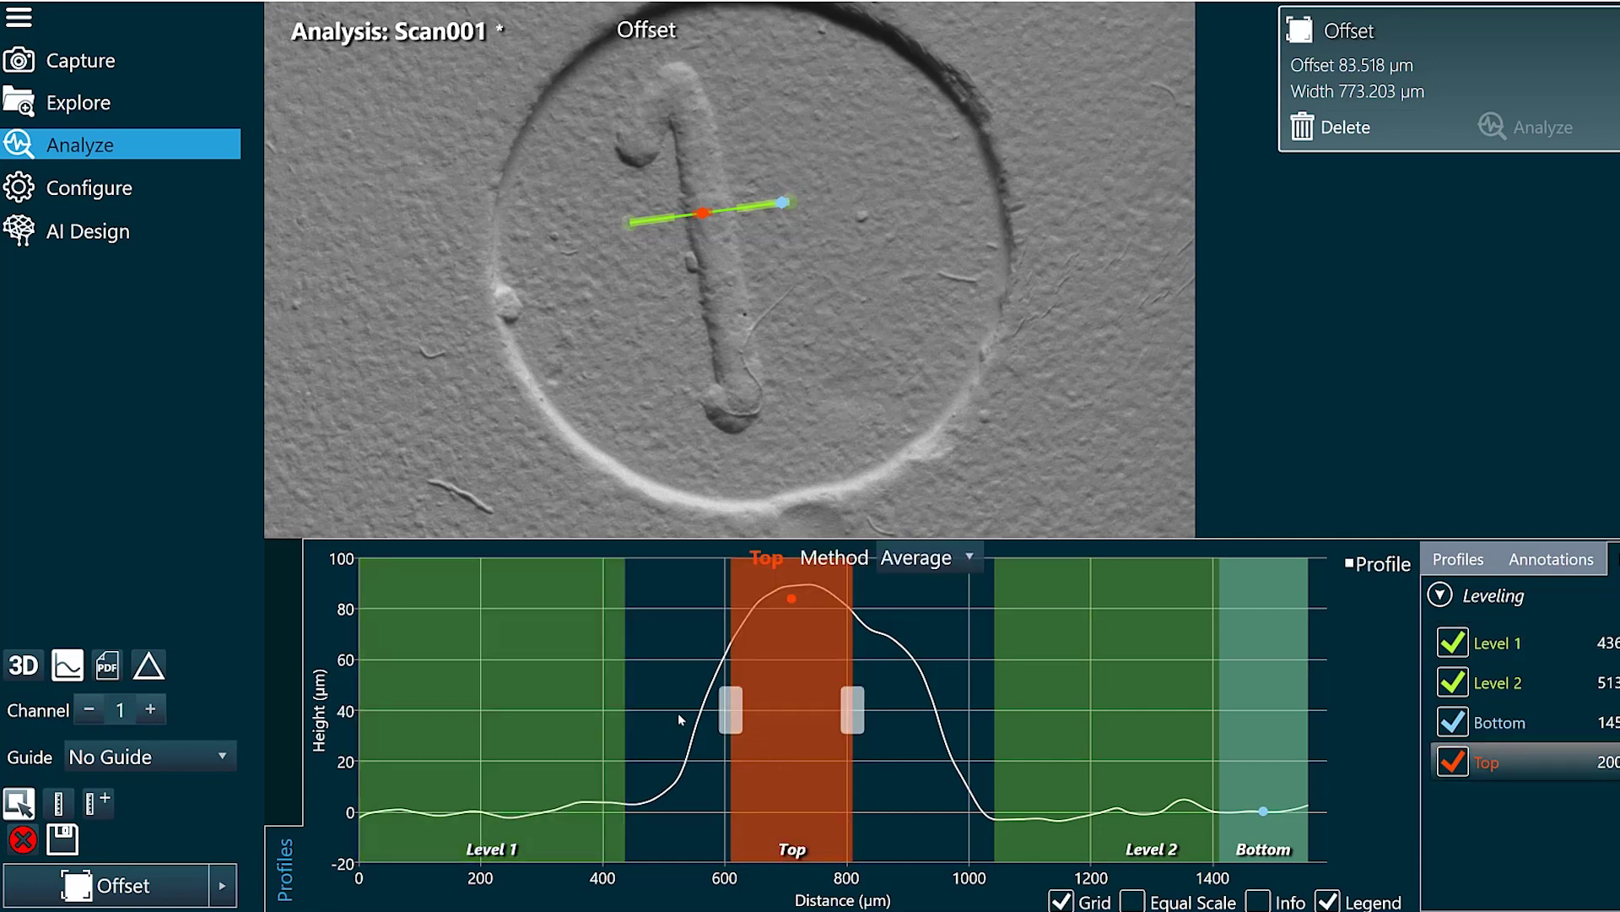
{"action": "left_click_drag", "start_coordinate": [731, 711], "coordinate": [668, 711]}
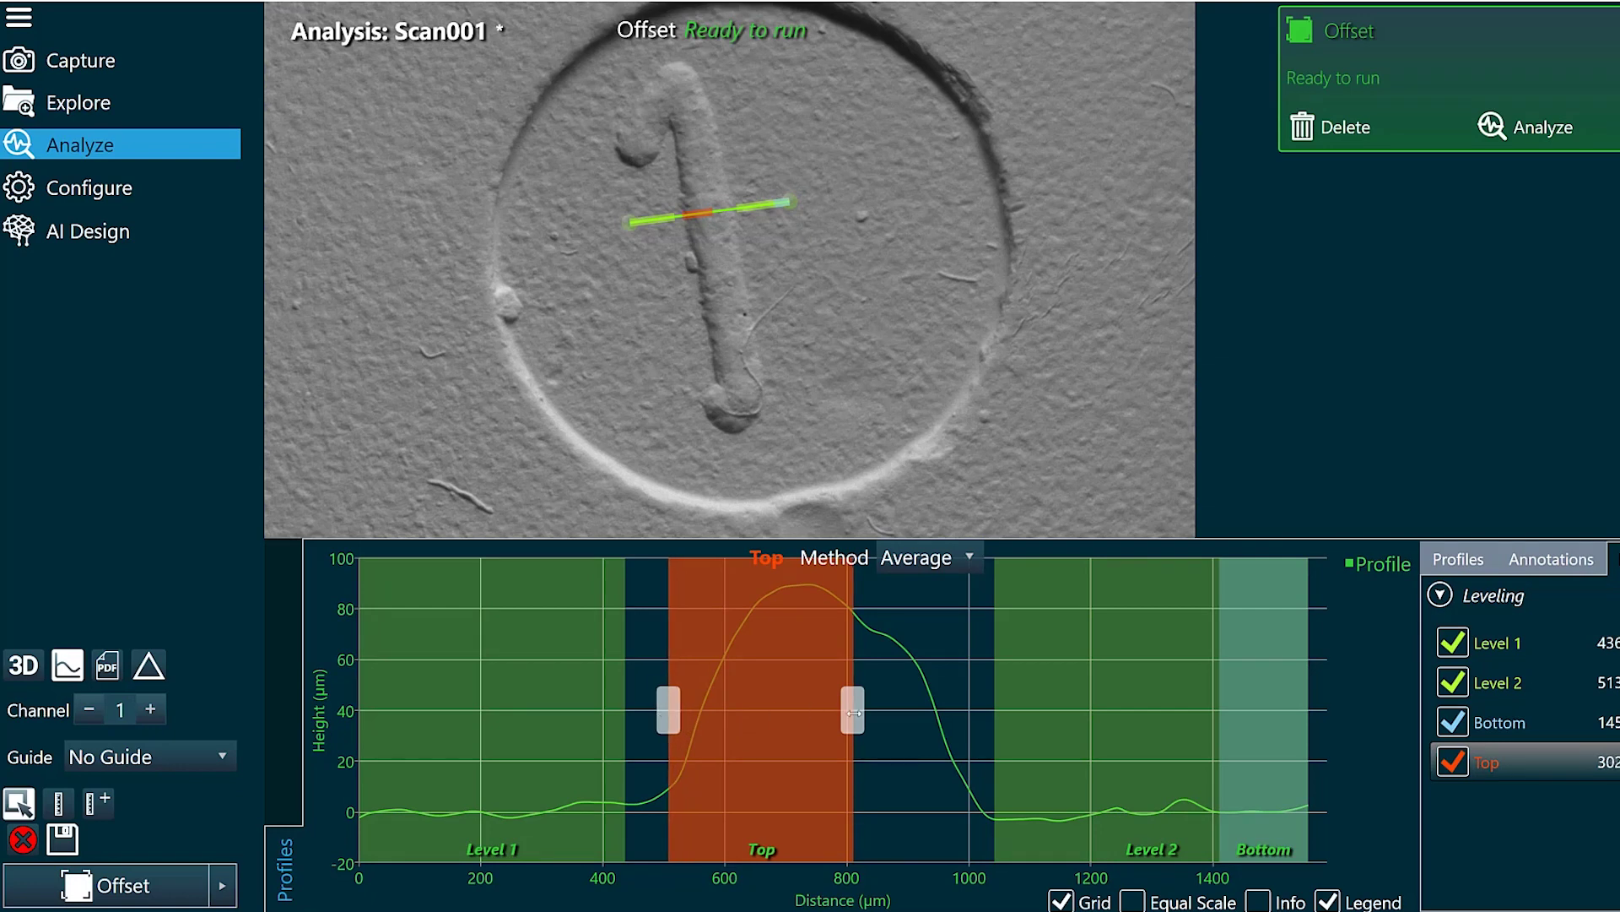
{"action": "left_click_drag", "start_coordinate": [854, 713], "coordinate": [950, 726]}
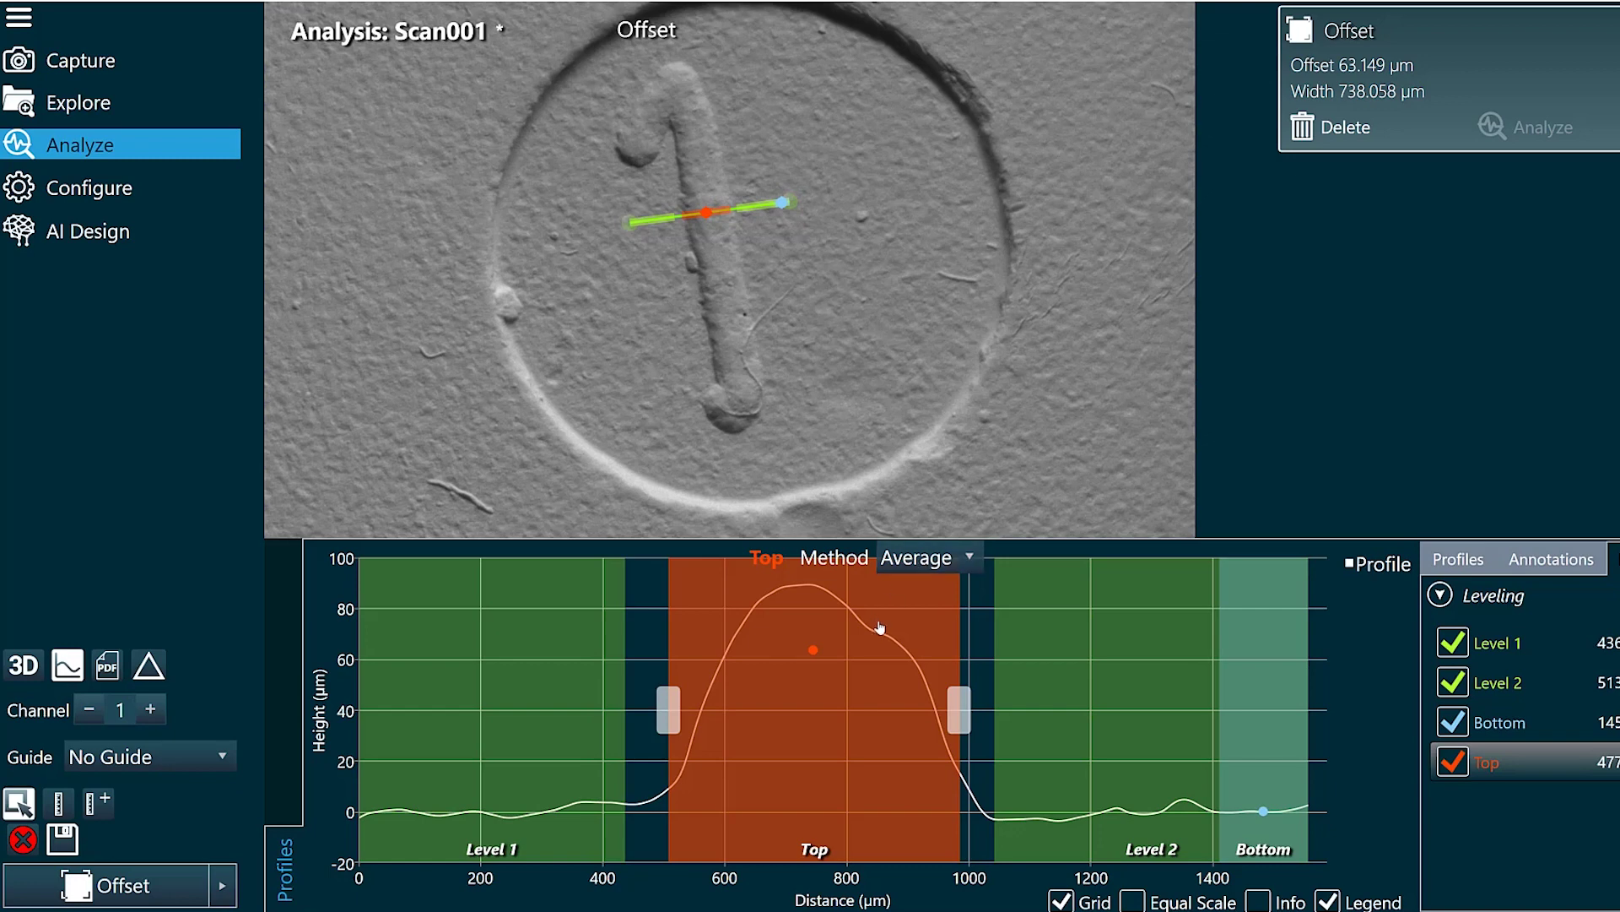
- Set the Top band's method to Maximum, giving an 89.012 µm offset
{"action": "left_click", "coordinate": [946, 571]}
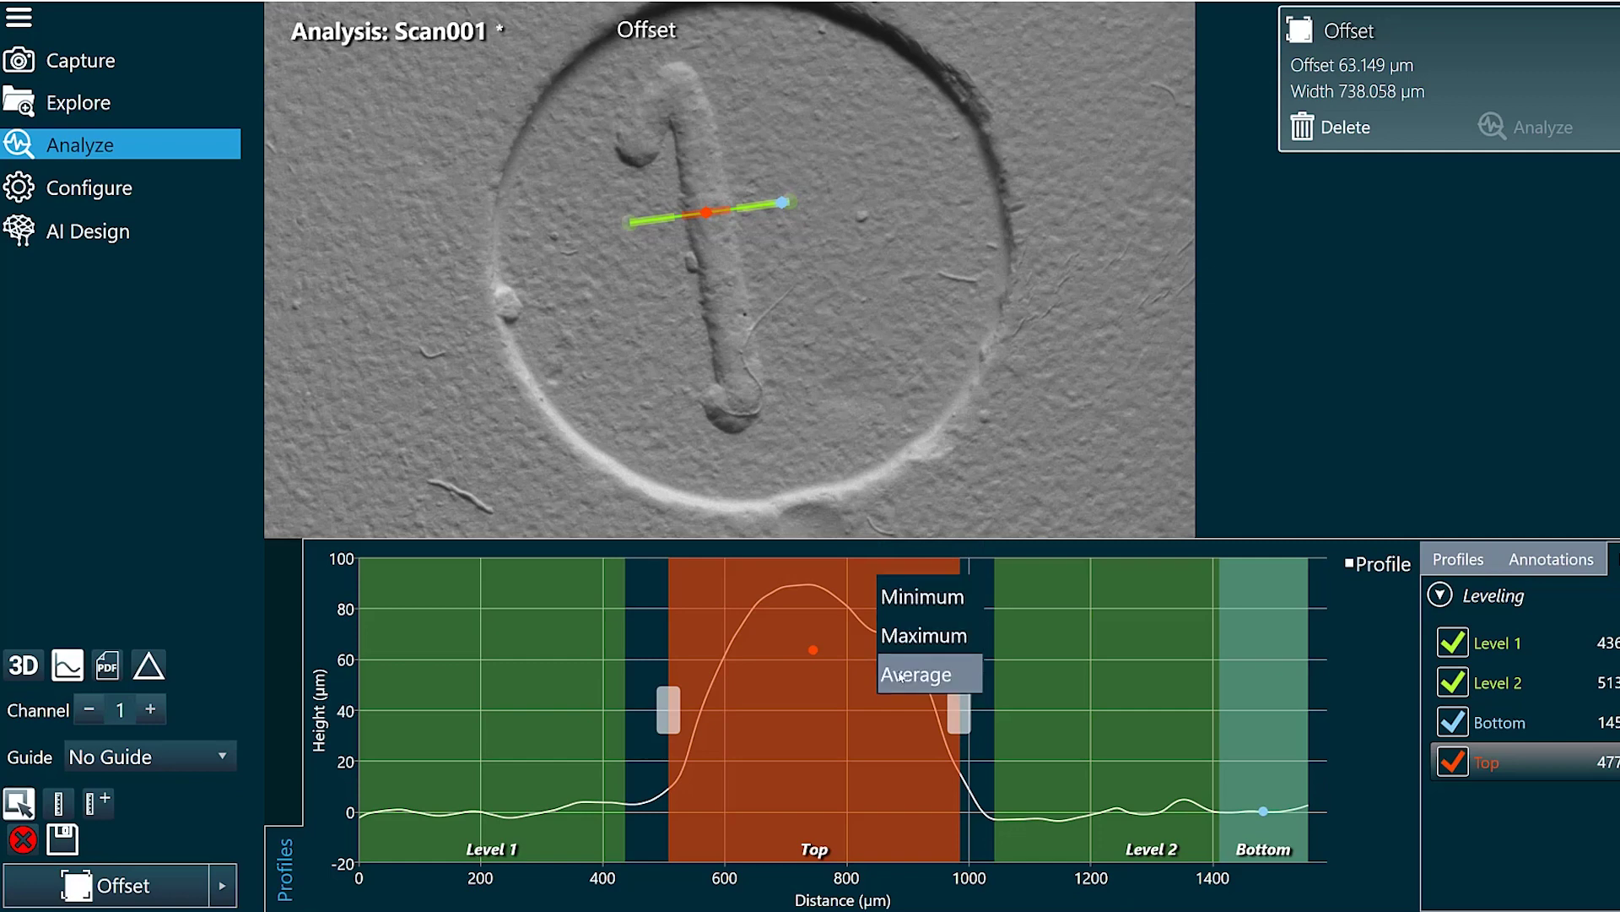
{"action": "left_click", "coordinate": [920, 646]}
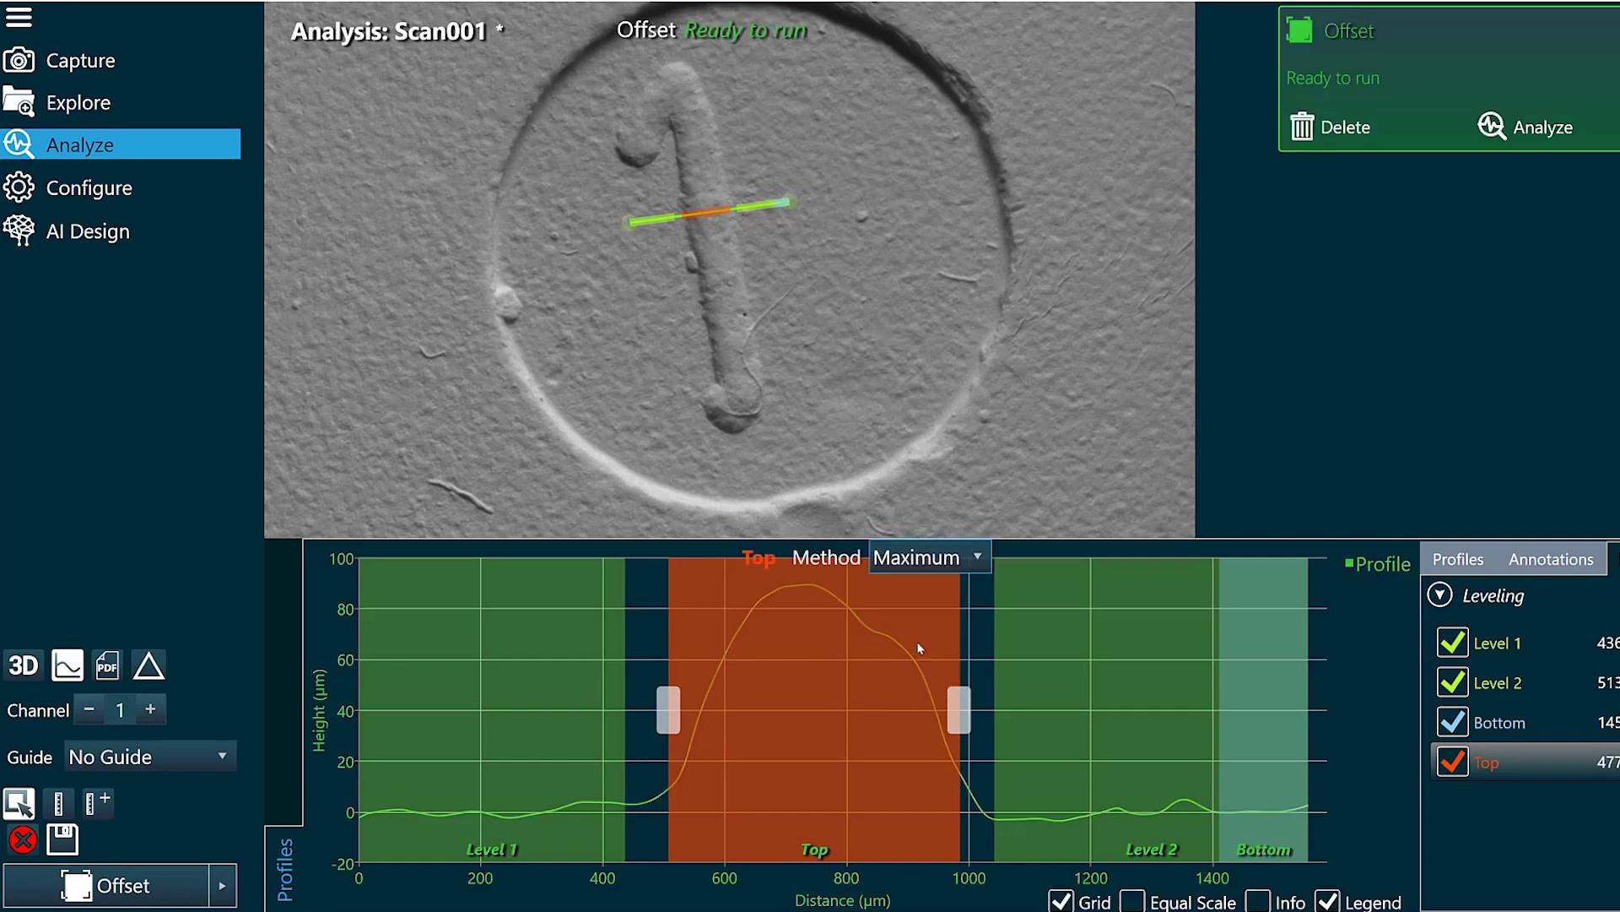
{"action": "left_click", "coordinate": [1288, 694]}
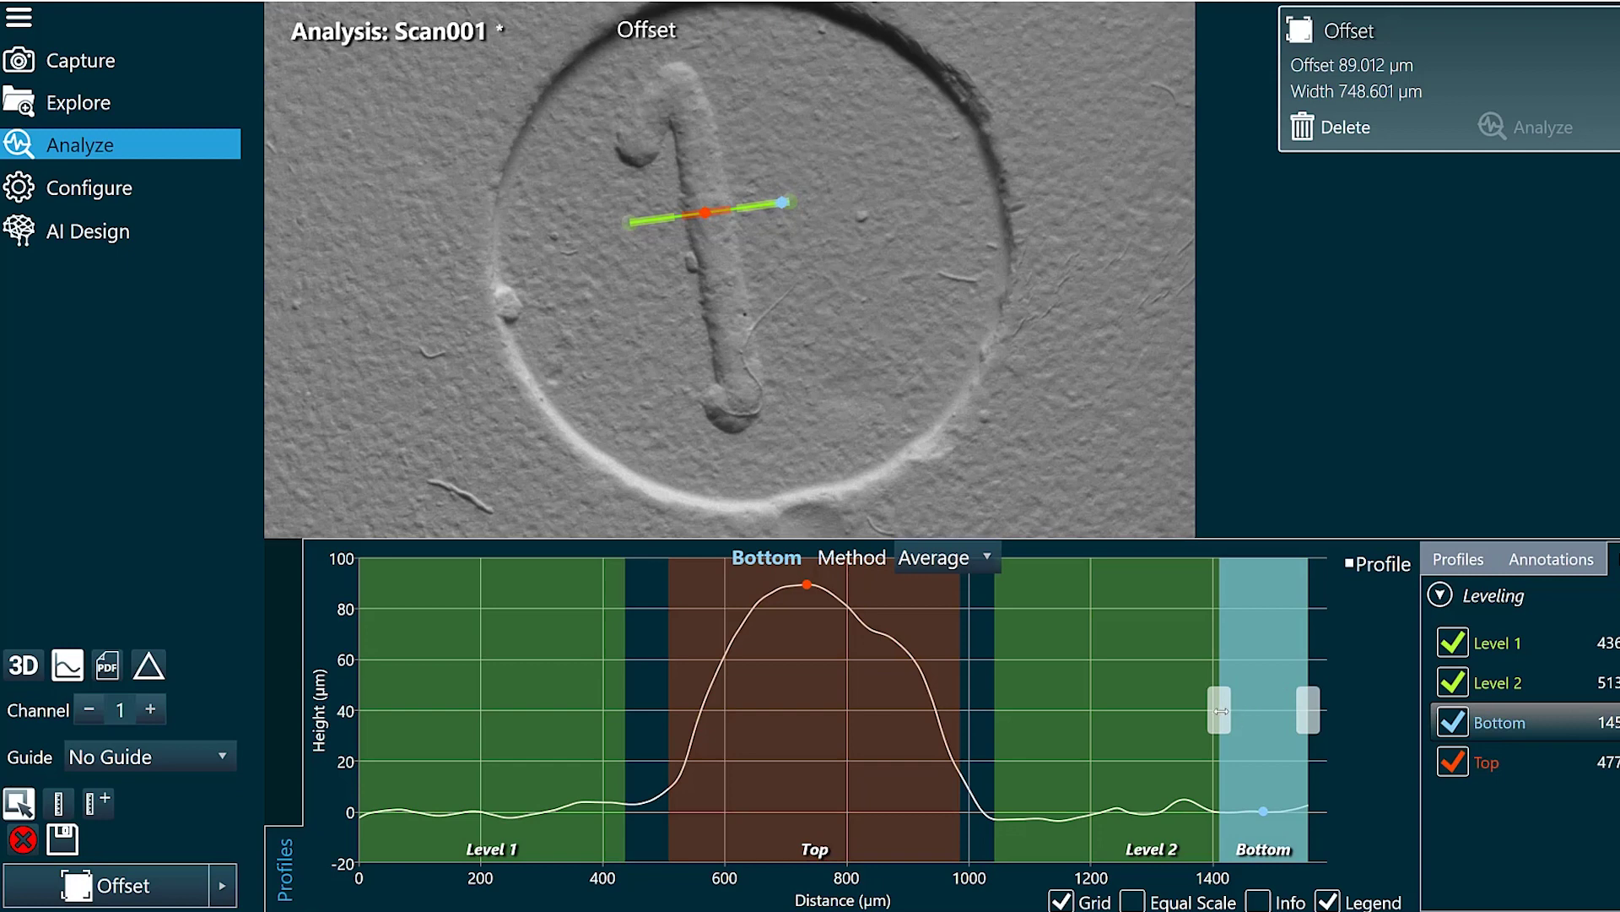
- Move the Bottom band's left edge to about 1040 µm, giving Offset 89.704 µm, Width 565.844 µm
{"action": "left_click_drag", "start_coordinate": [1219, 711], "coordinate": [994, 734]}
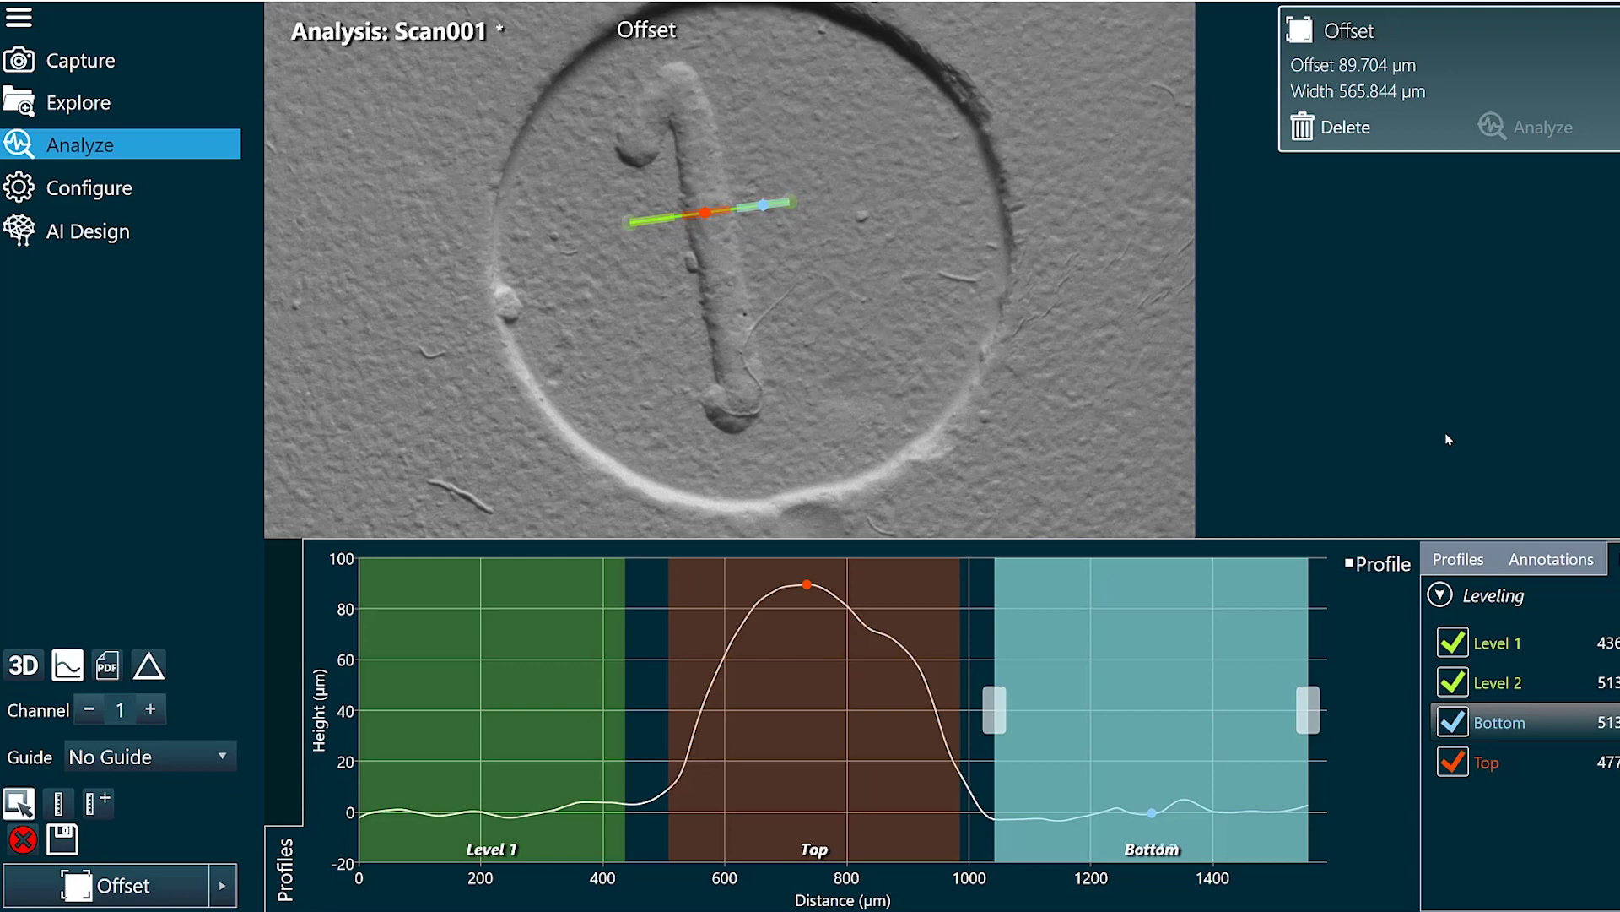
- Add a second Offset measurement whose line crosses the top hook of the numeral 1
{"action": "left_click", "coordinate": [152, 885]}
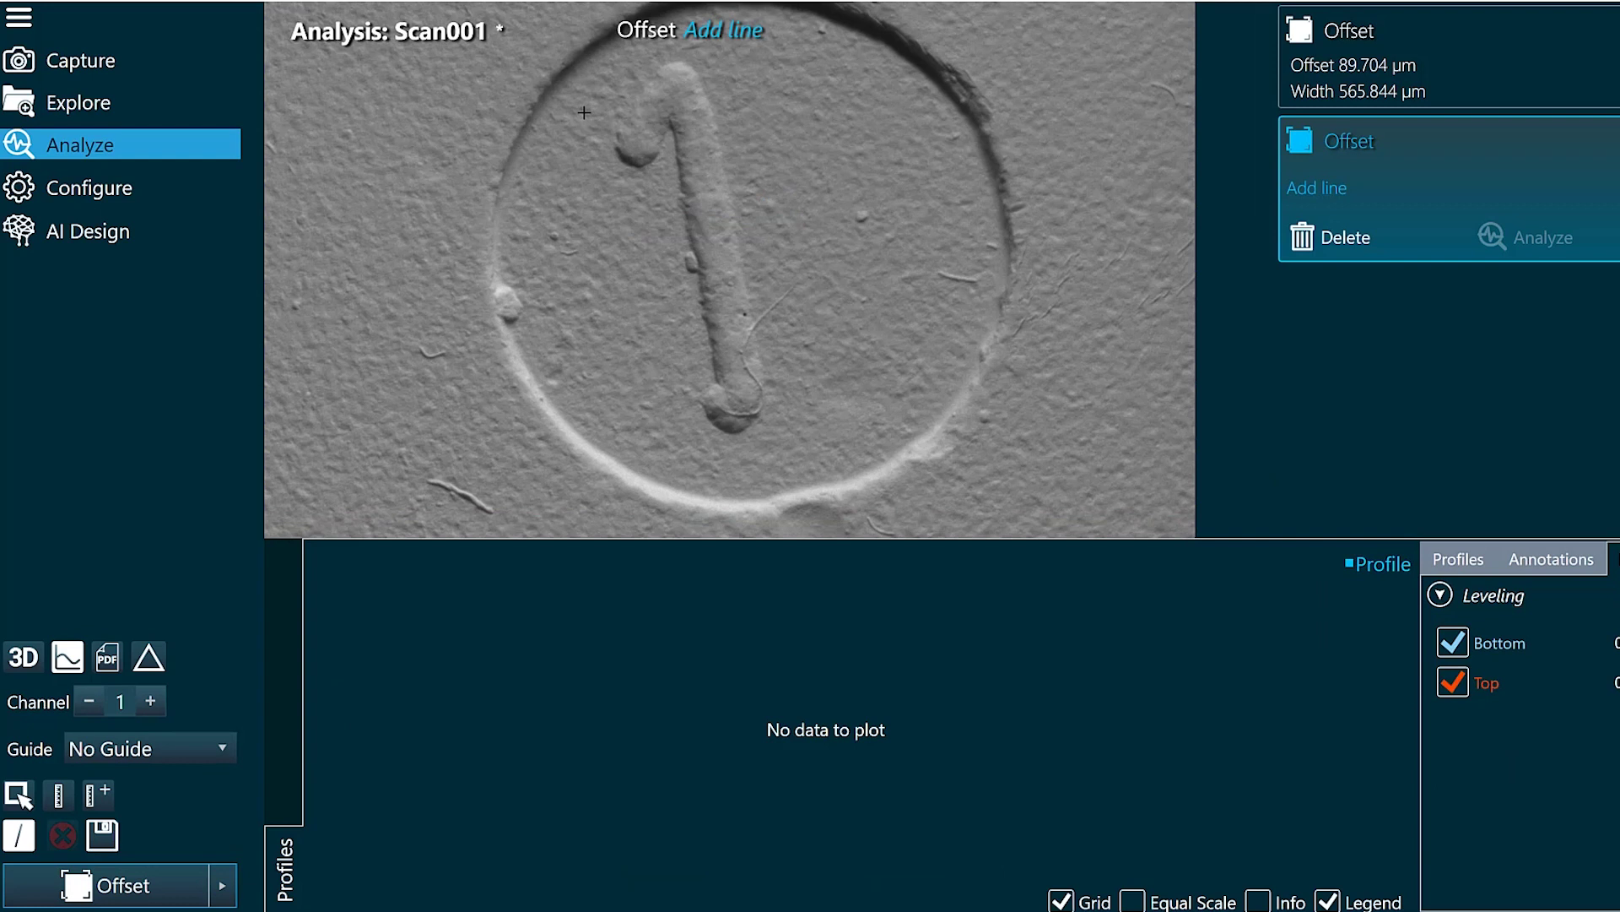
{"action": "left_click_drag", "start_coordinate": [592, 114], "coordinate": [763, 182]}
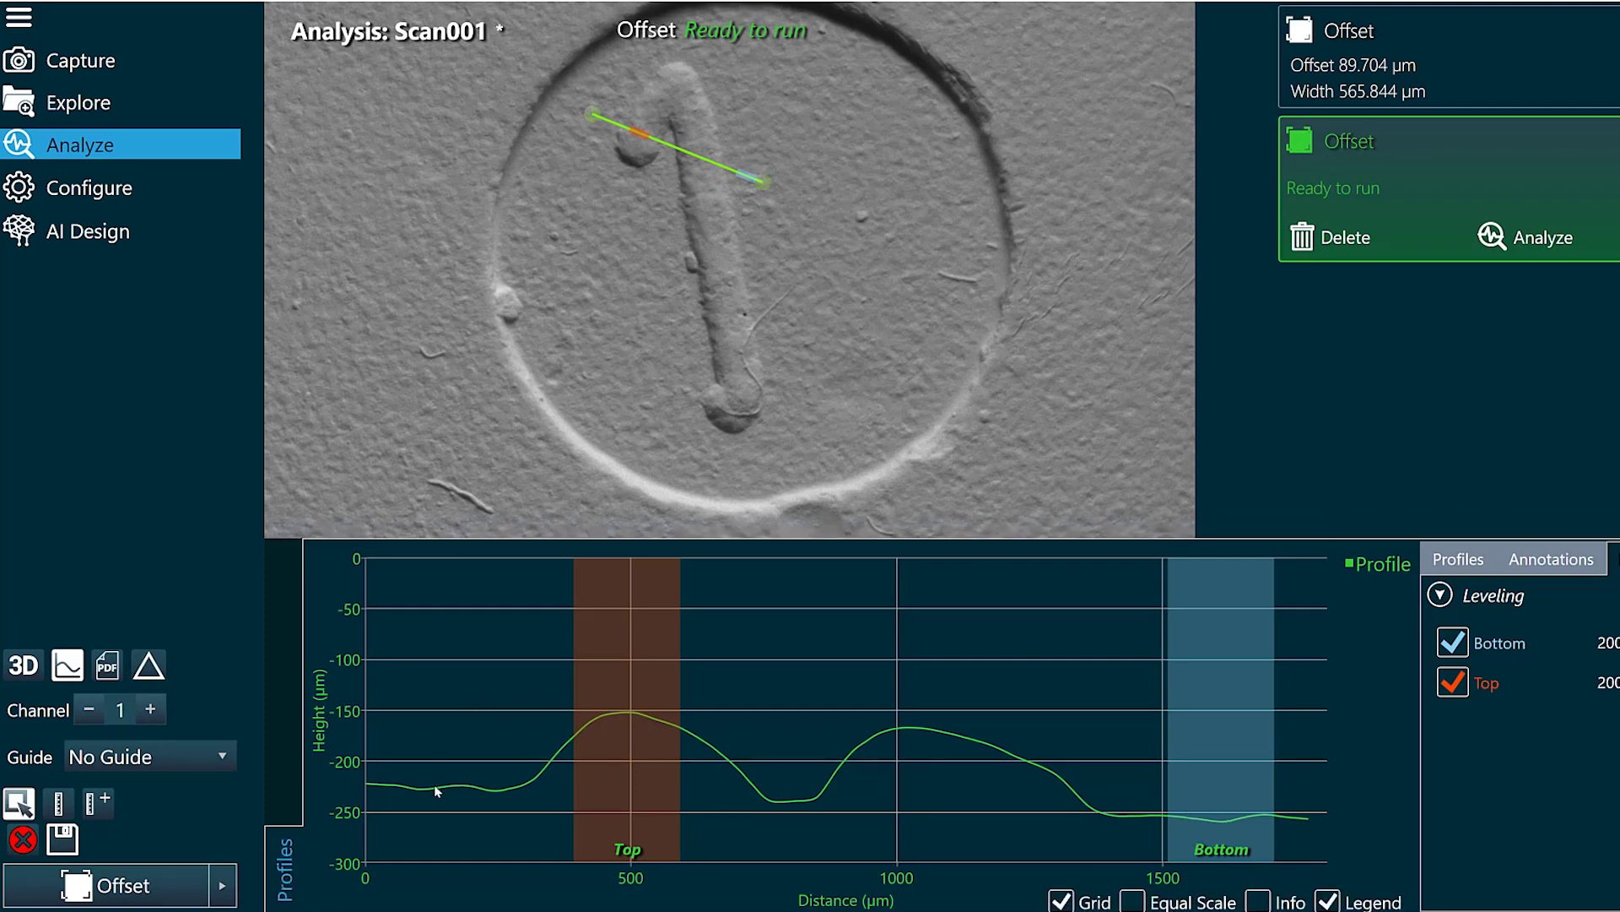
- Place a Level 1 band at the profile start before Top and a Level 2 band over Bottom
{"action": "left_click", "coordinate": [1234, 738]}
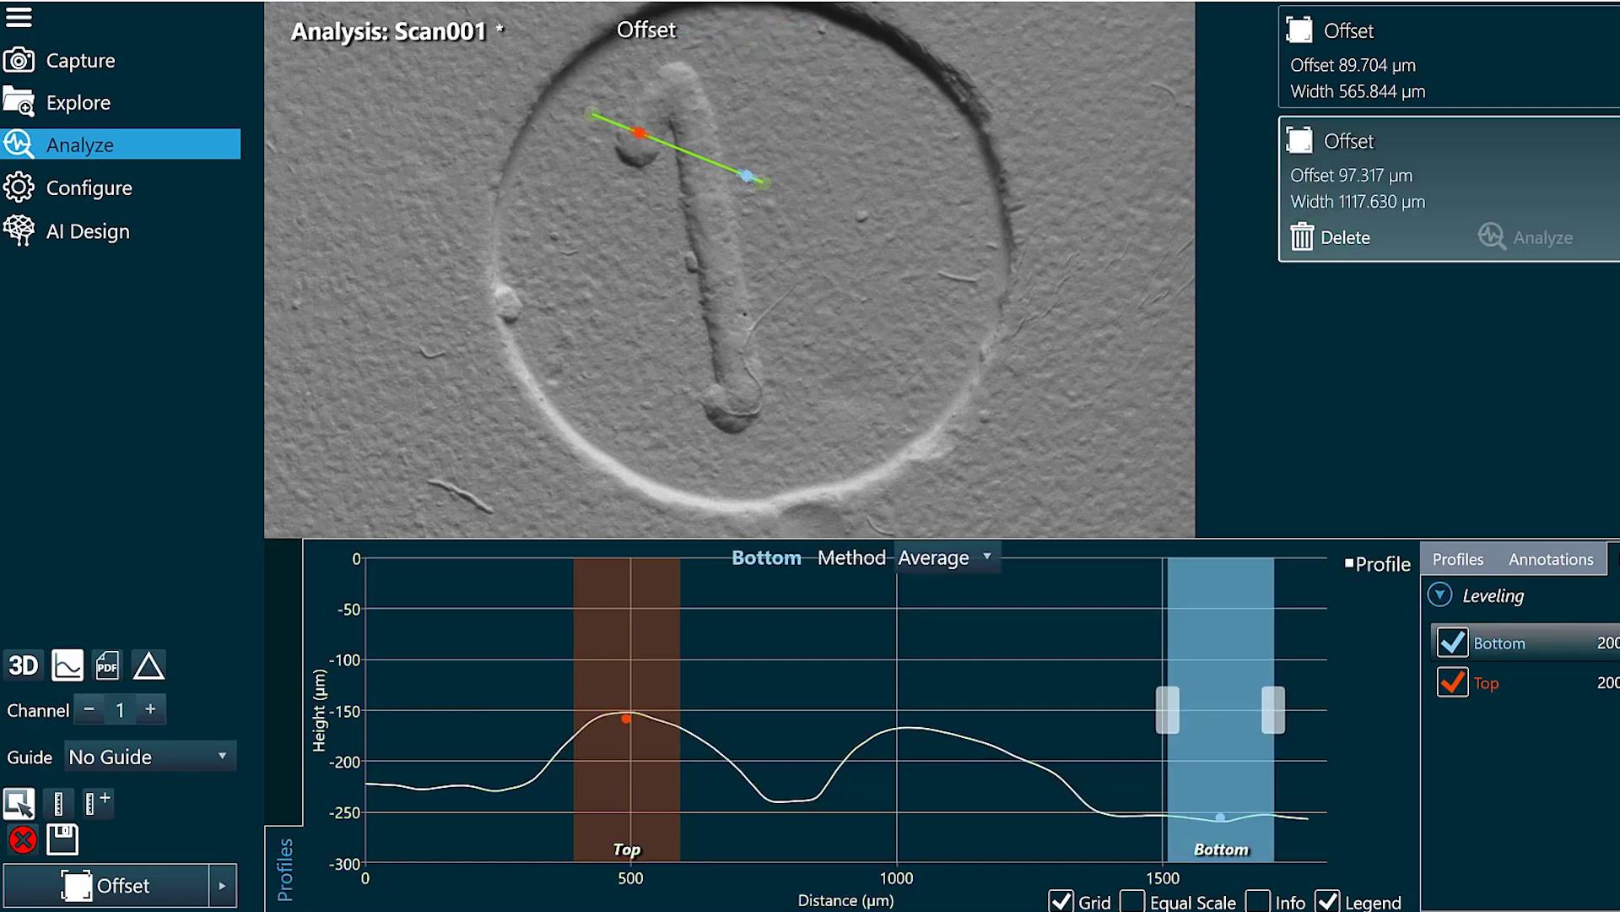
{"action": "left_click_drag", "start_coordinate": [366, 709], "coordinate": [676, 709]}
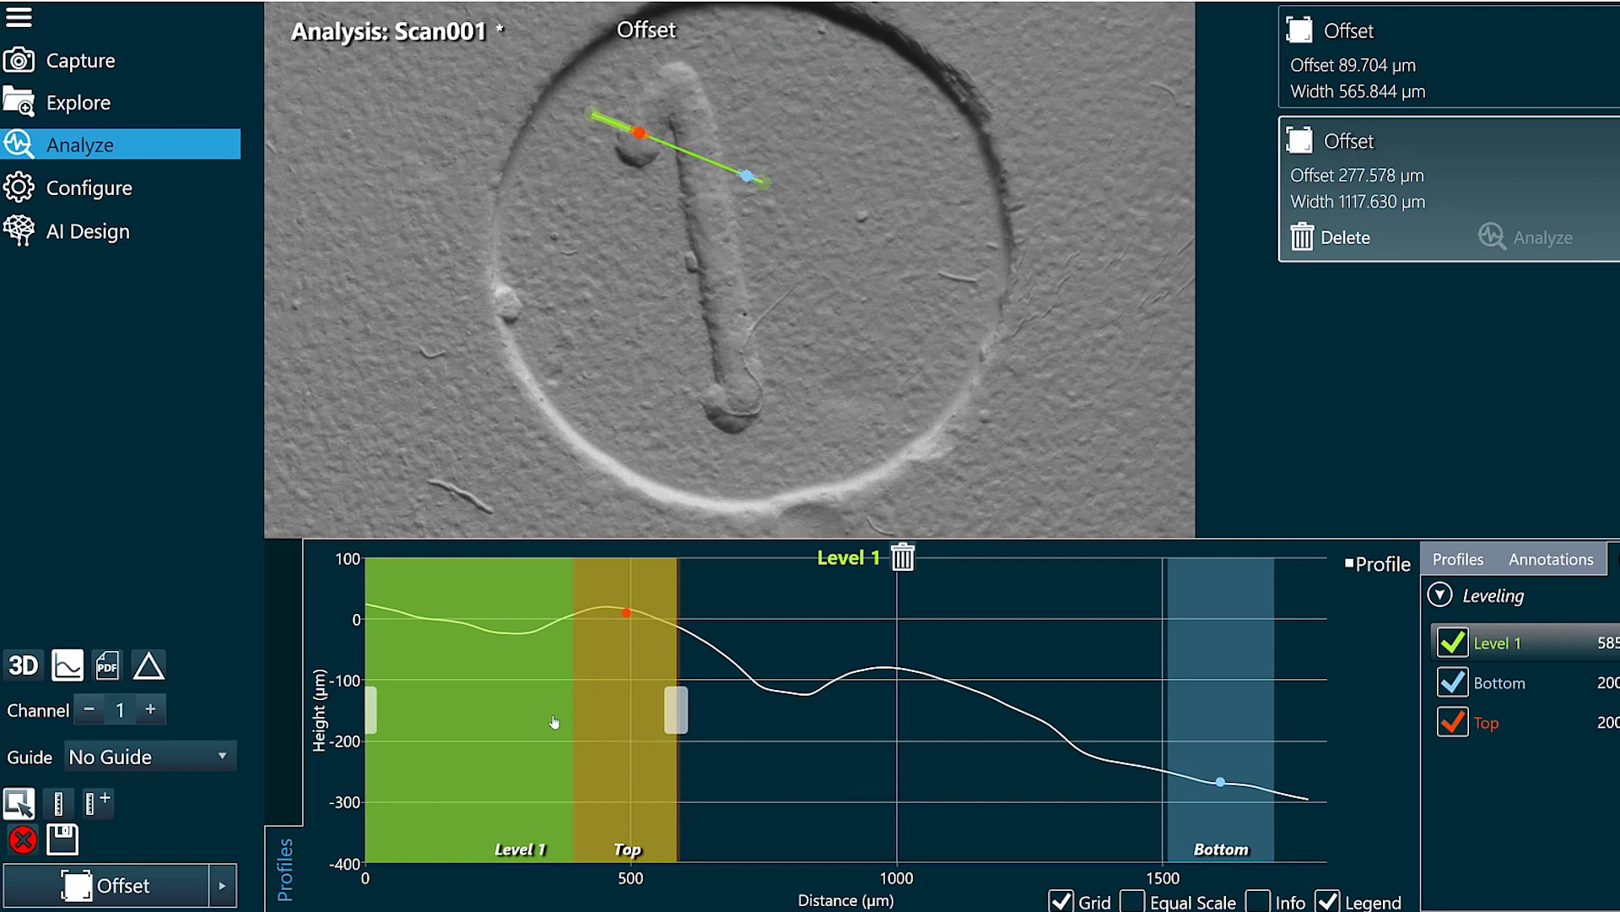
{"action": "left_click_drag", "start_coordinate": [681, 706], "coordinate": [515, 700]}
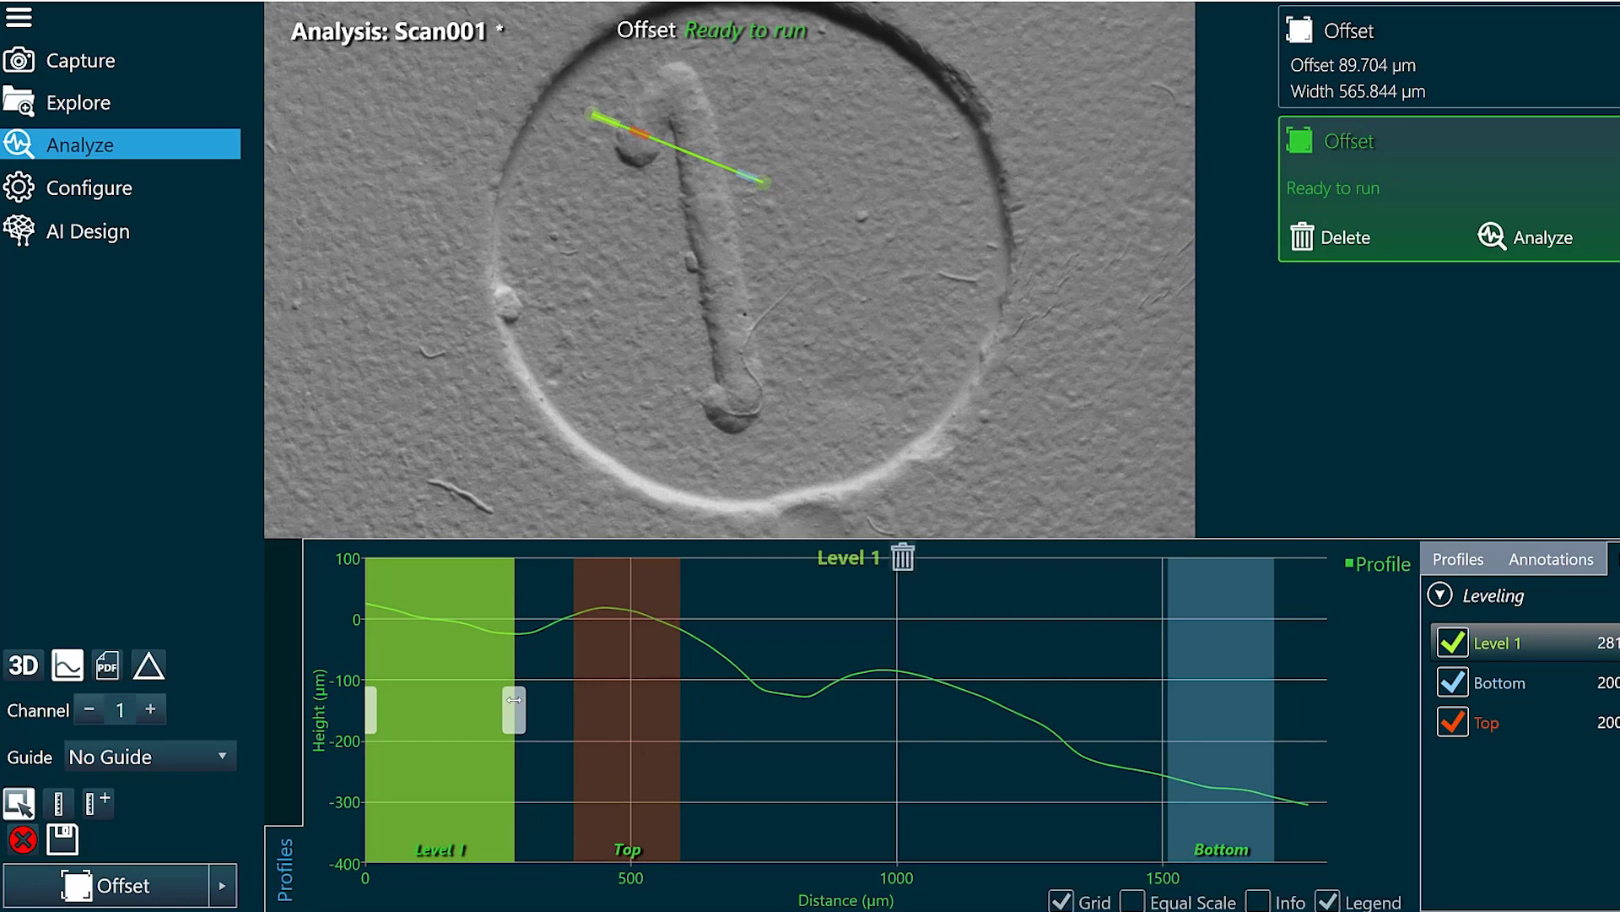
{"action": "left_click_drag", "start_coordinate": [1308, 706], "coordinate": [1131, 711]}
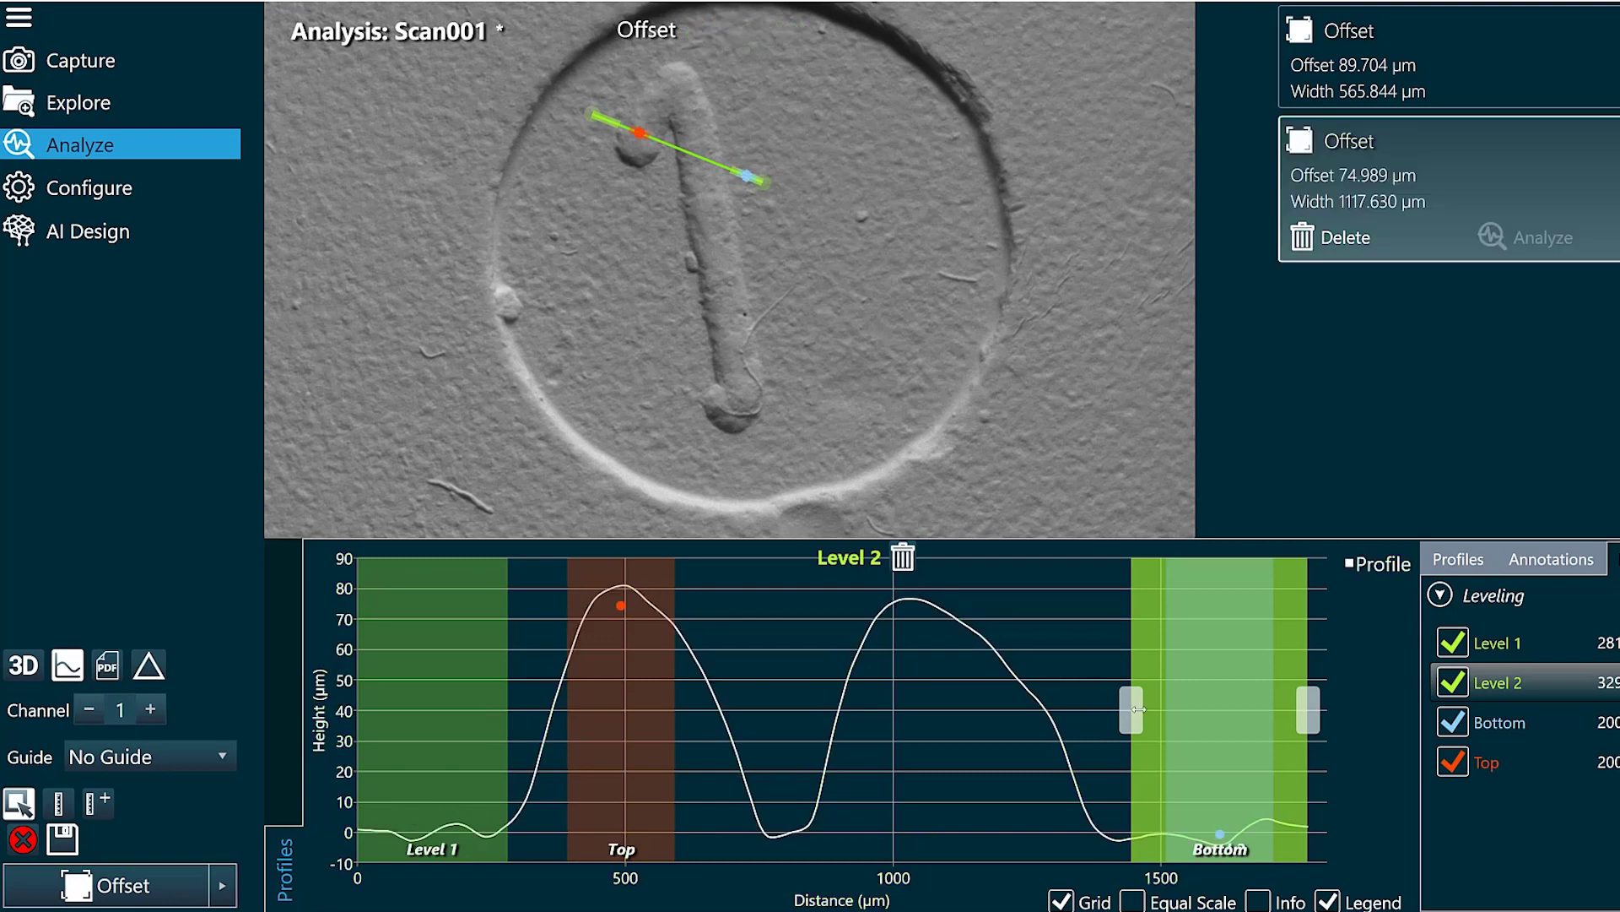
- Add a thin Level 3 band in the valley near 750 µm, giving Offset 75.008 µm
{"action": "left_click", "coordinate": [1440, 595]}
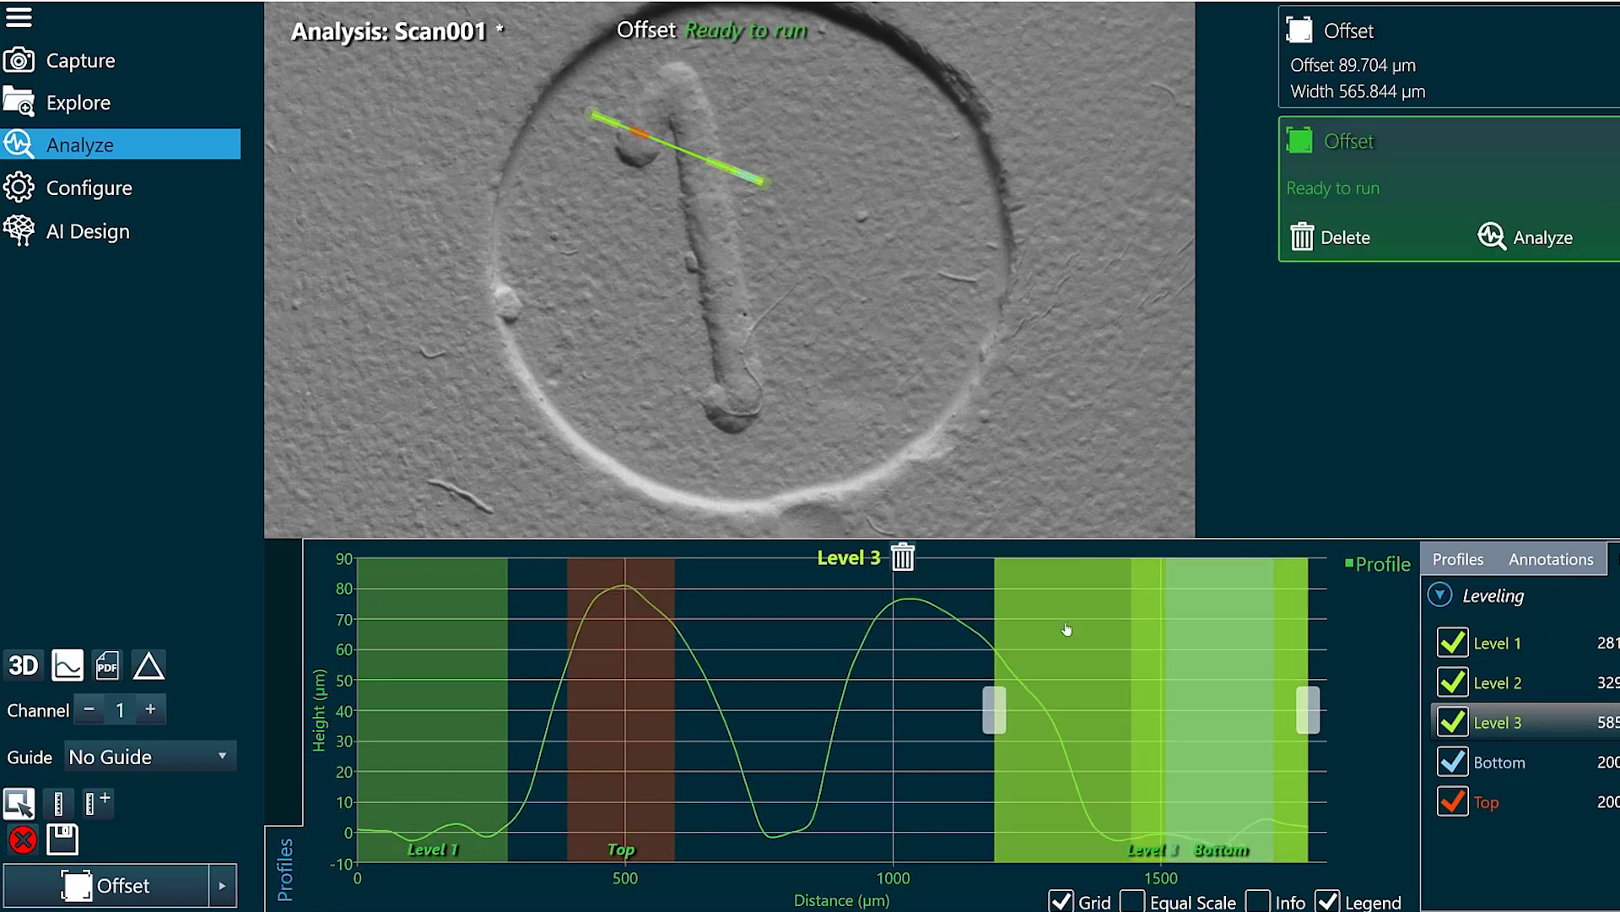
{"action": "left_click", "coordinate": [908, 686]}
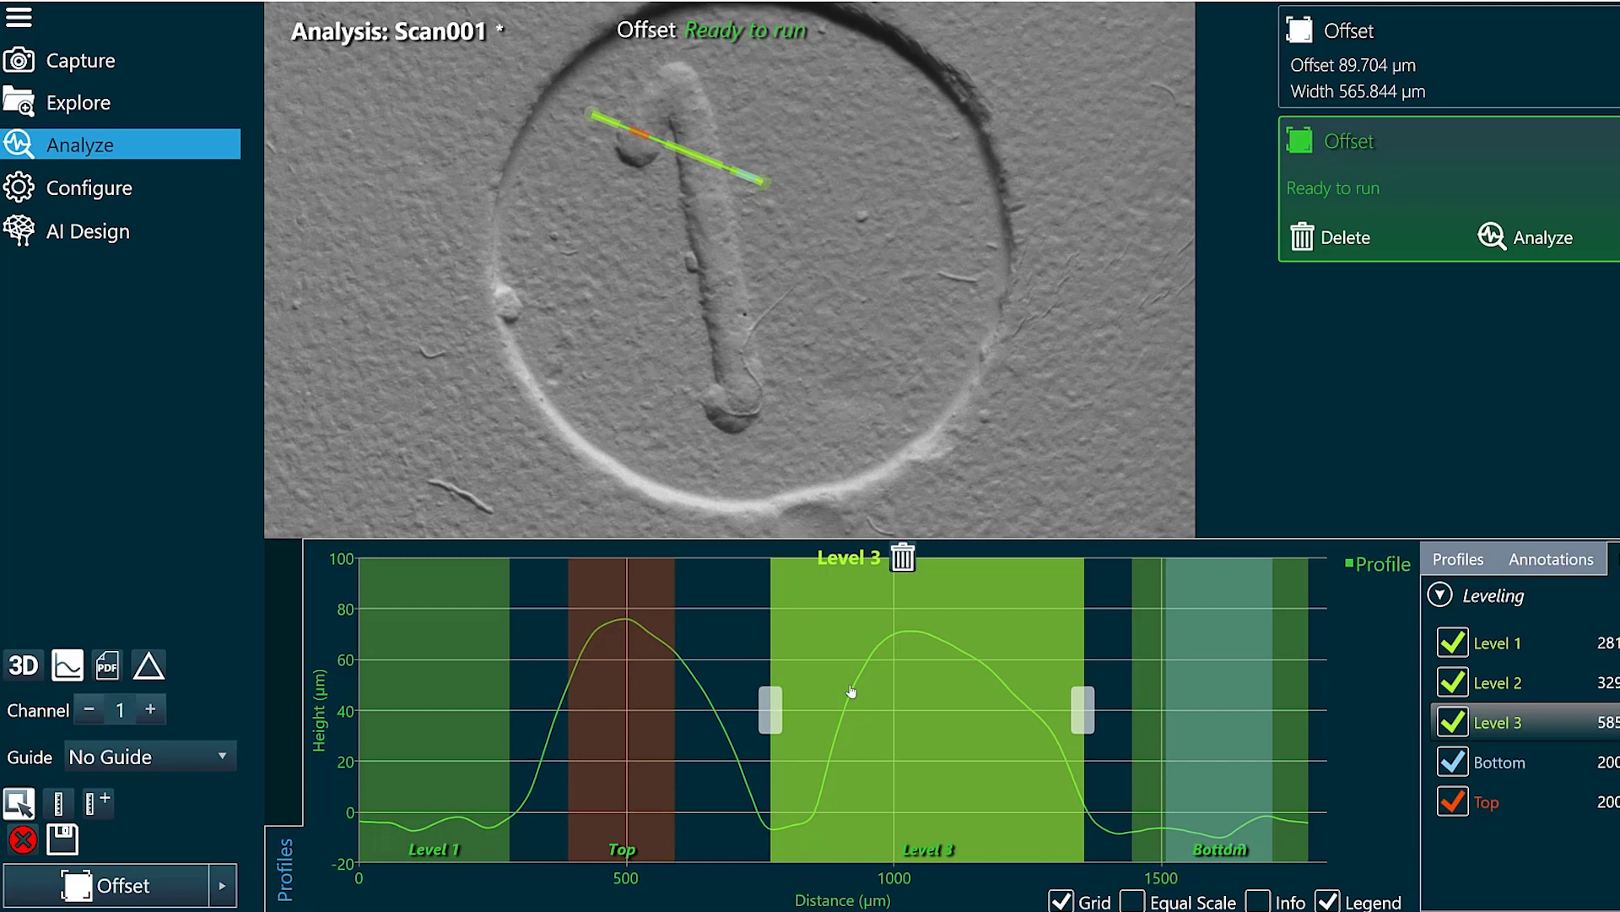
{"action": "left_click_drag", "start_coordinate": [1083, 710], "coordinate": [799, 712]}
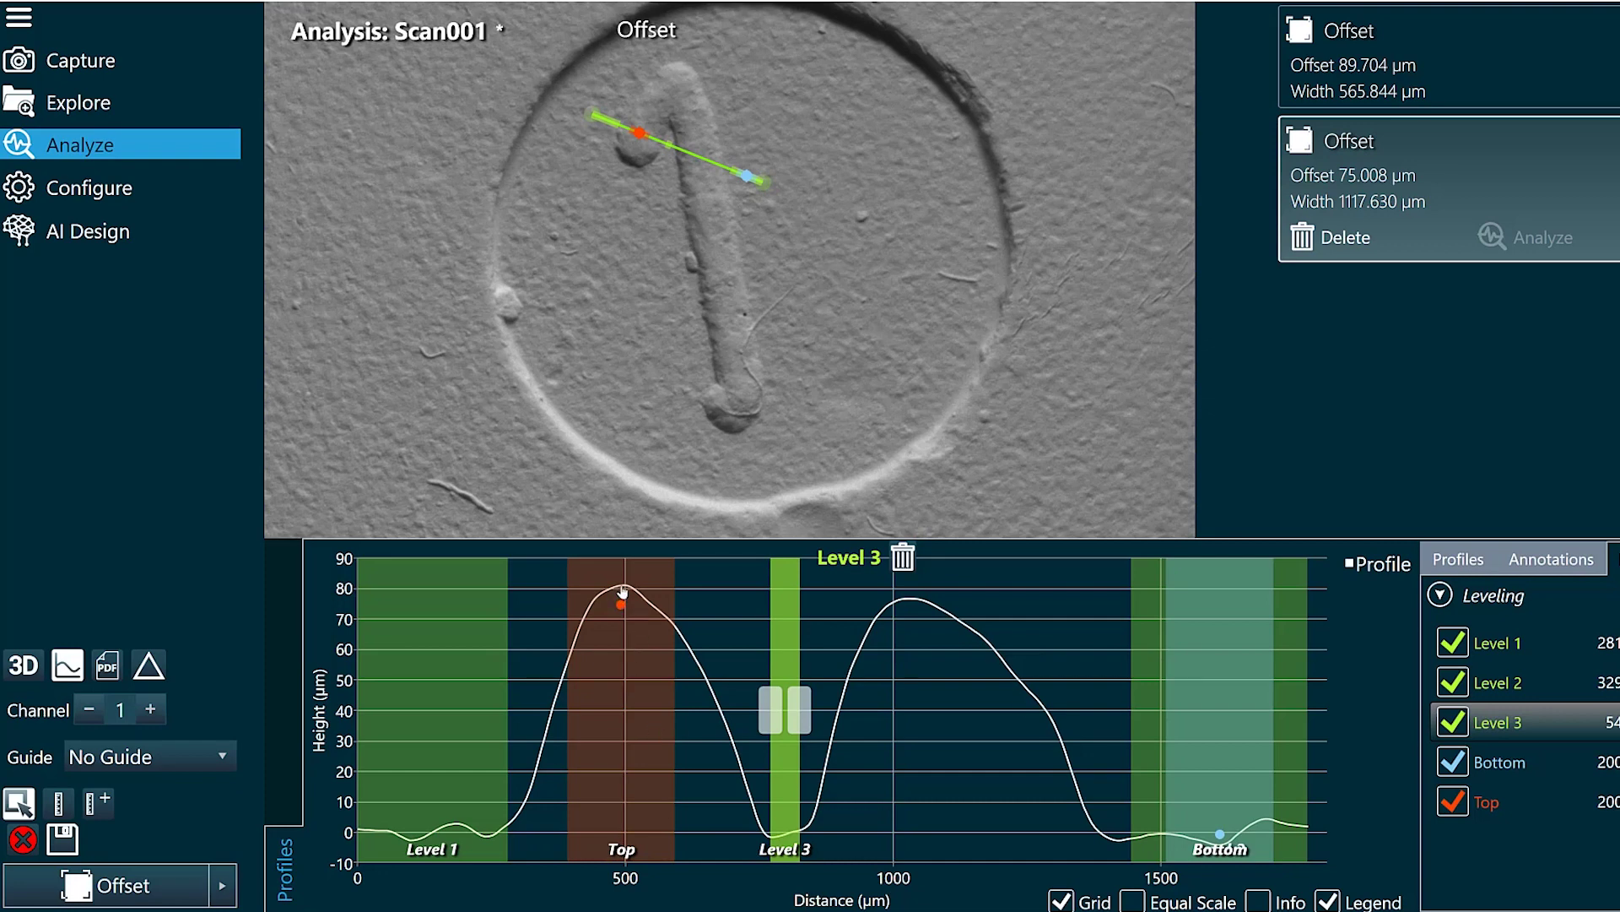
- Move the Bottom region onto the second peak and set its method to Maximum
{"action": "left_click", "coordinate": [599, 763]}
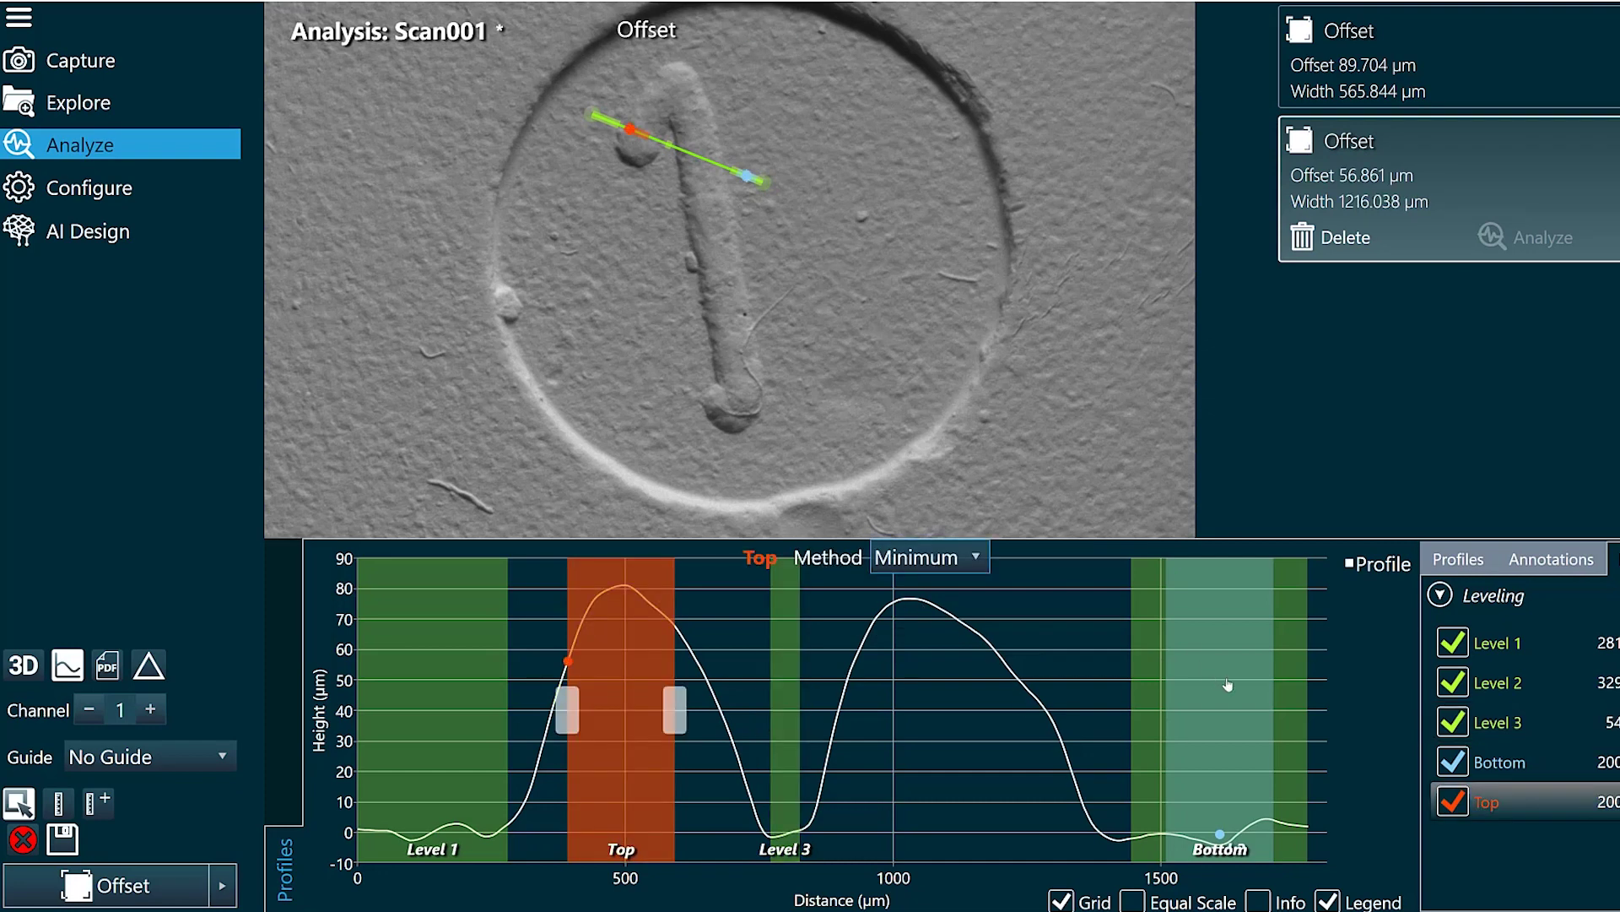
{"action": "left_click_drag", "start_coordinate": [1241, 680], "coordinate": [915, 668]}
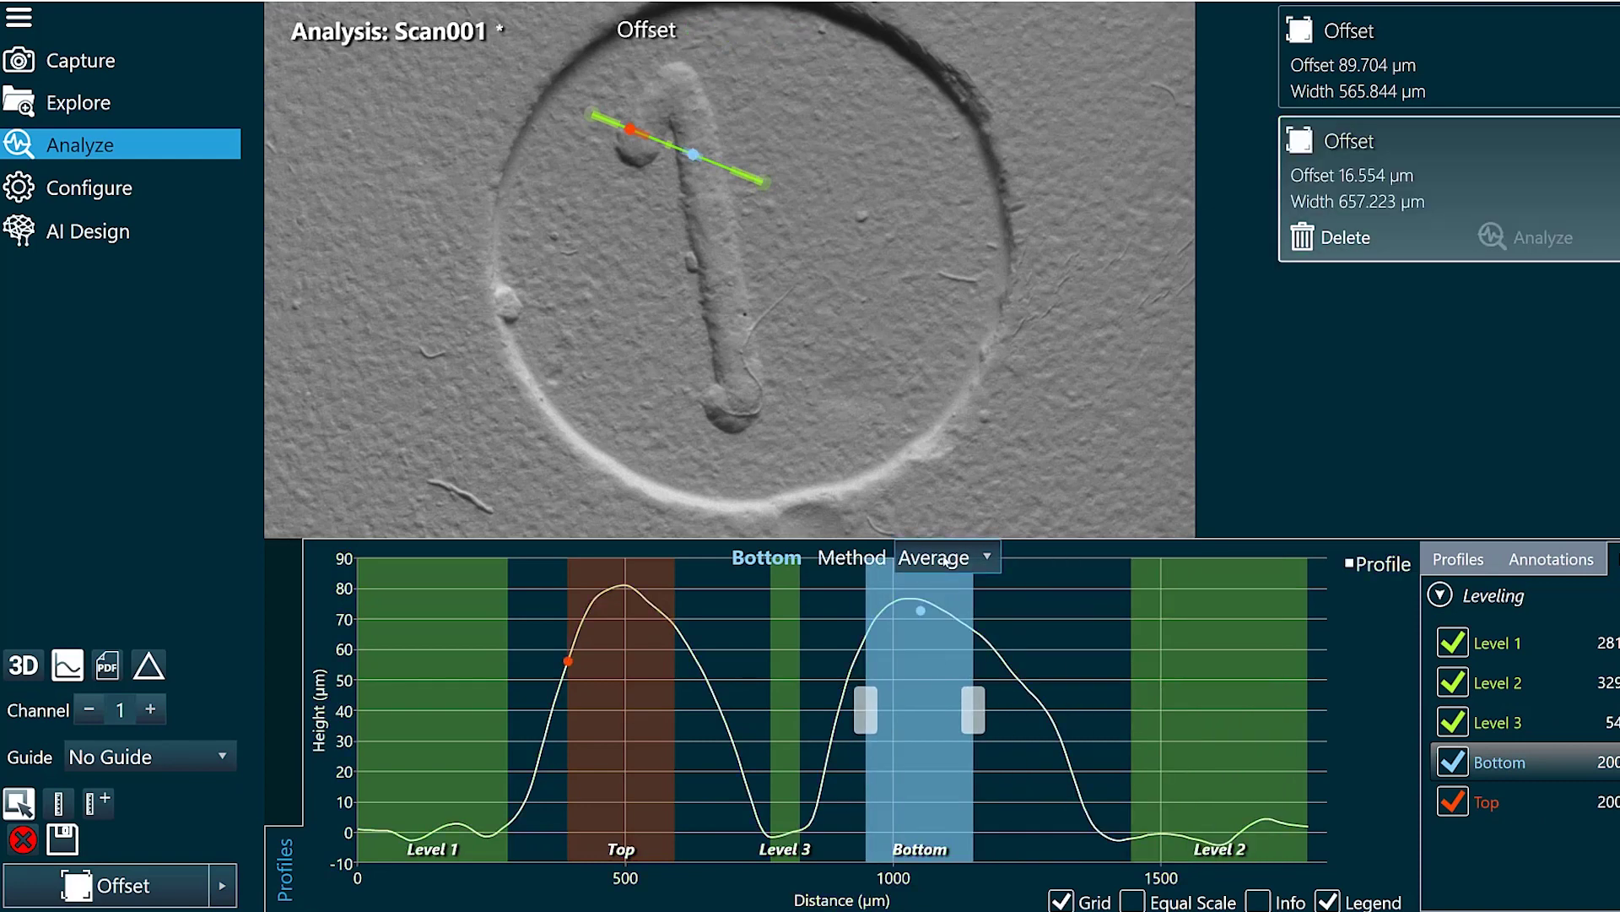
{"action": "left_click", "coordinate": [946, 560]}
{"action": "left_click", "coordinate": [931, 634]}
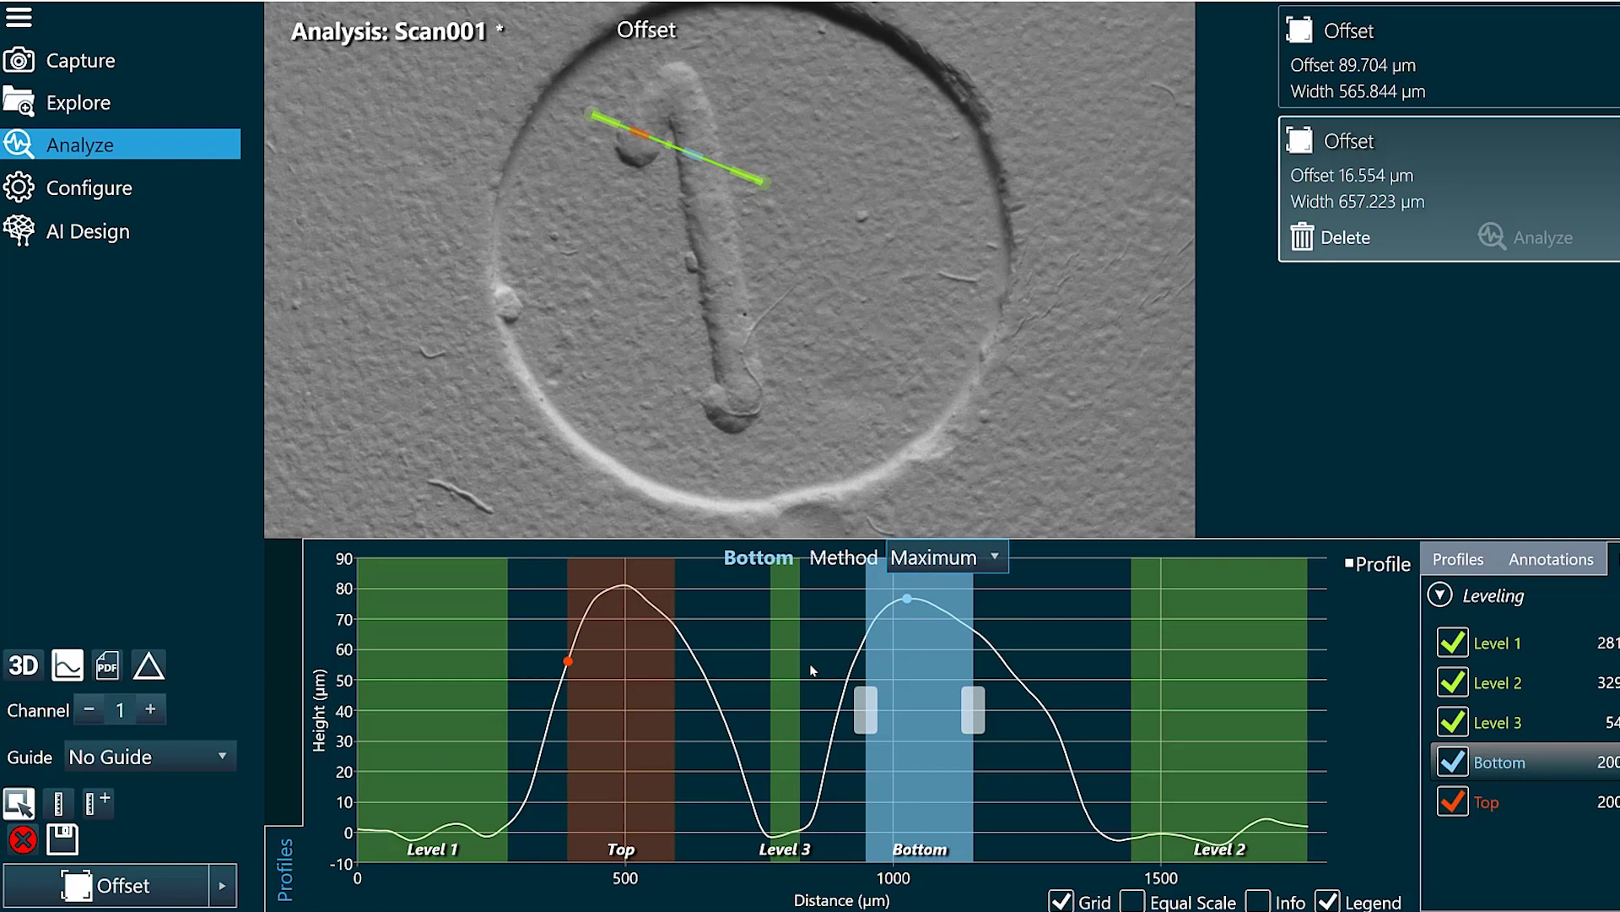
- Set the Top region's method to Maximum, giving Offset 4.390 µm, Width 527.184 µm
{"action": "left_click", "coordinate": [669, 700]}
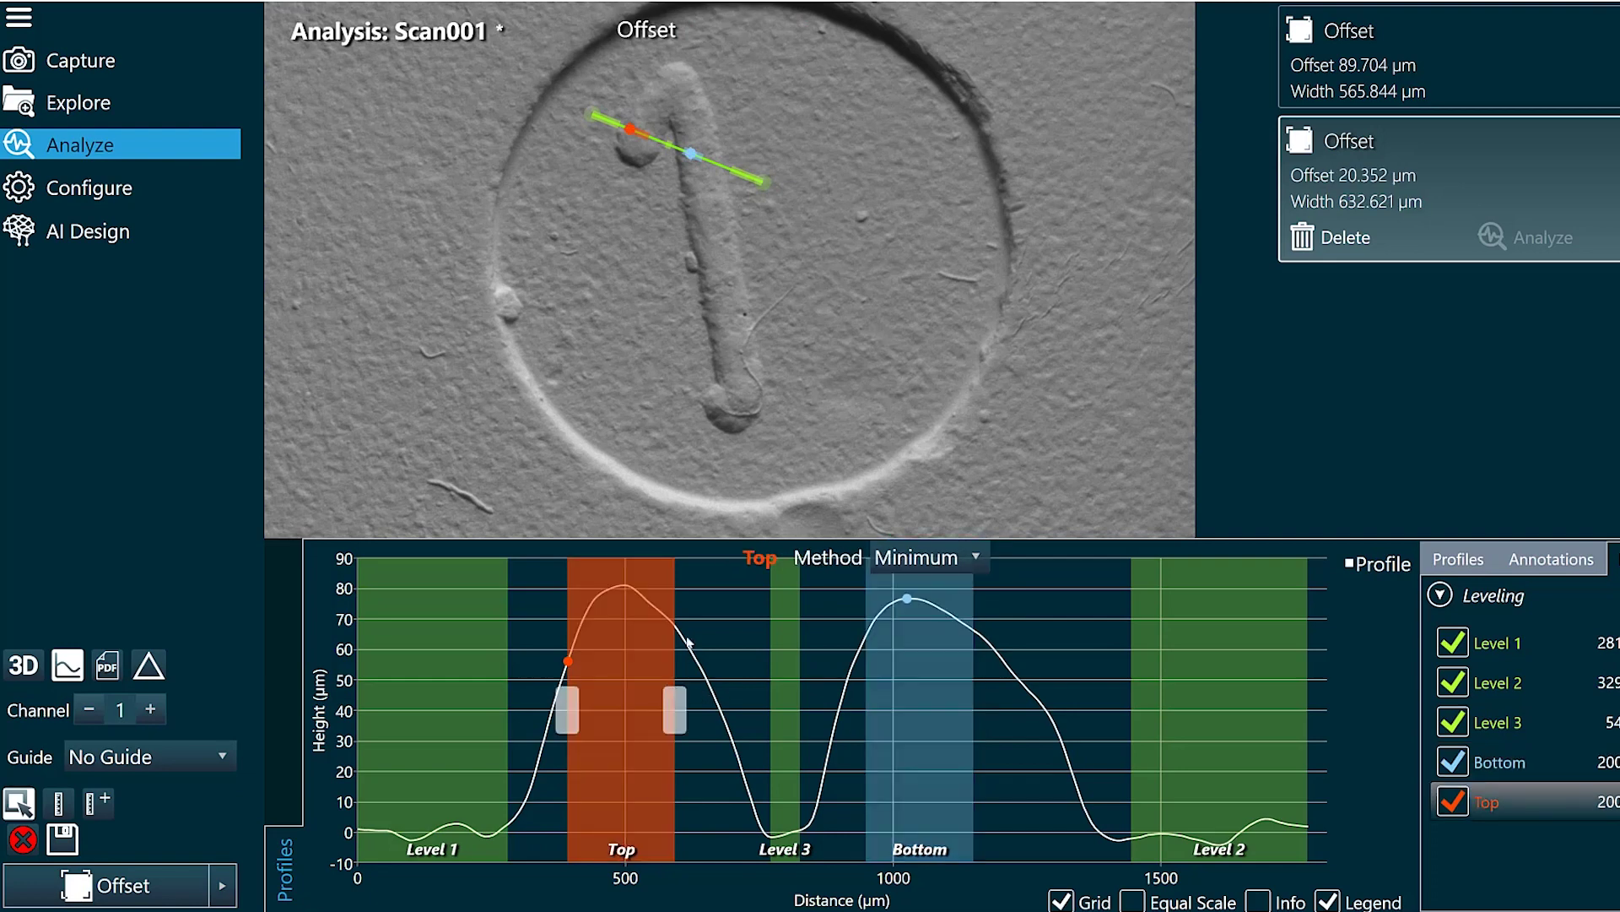
{"action": "left_click", "coordinate": [896, 564]}
{"action": "left_click", "coordinate": [897, 638]}
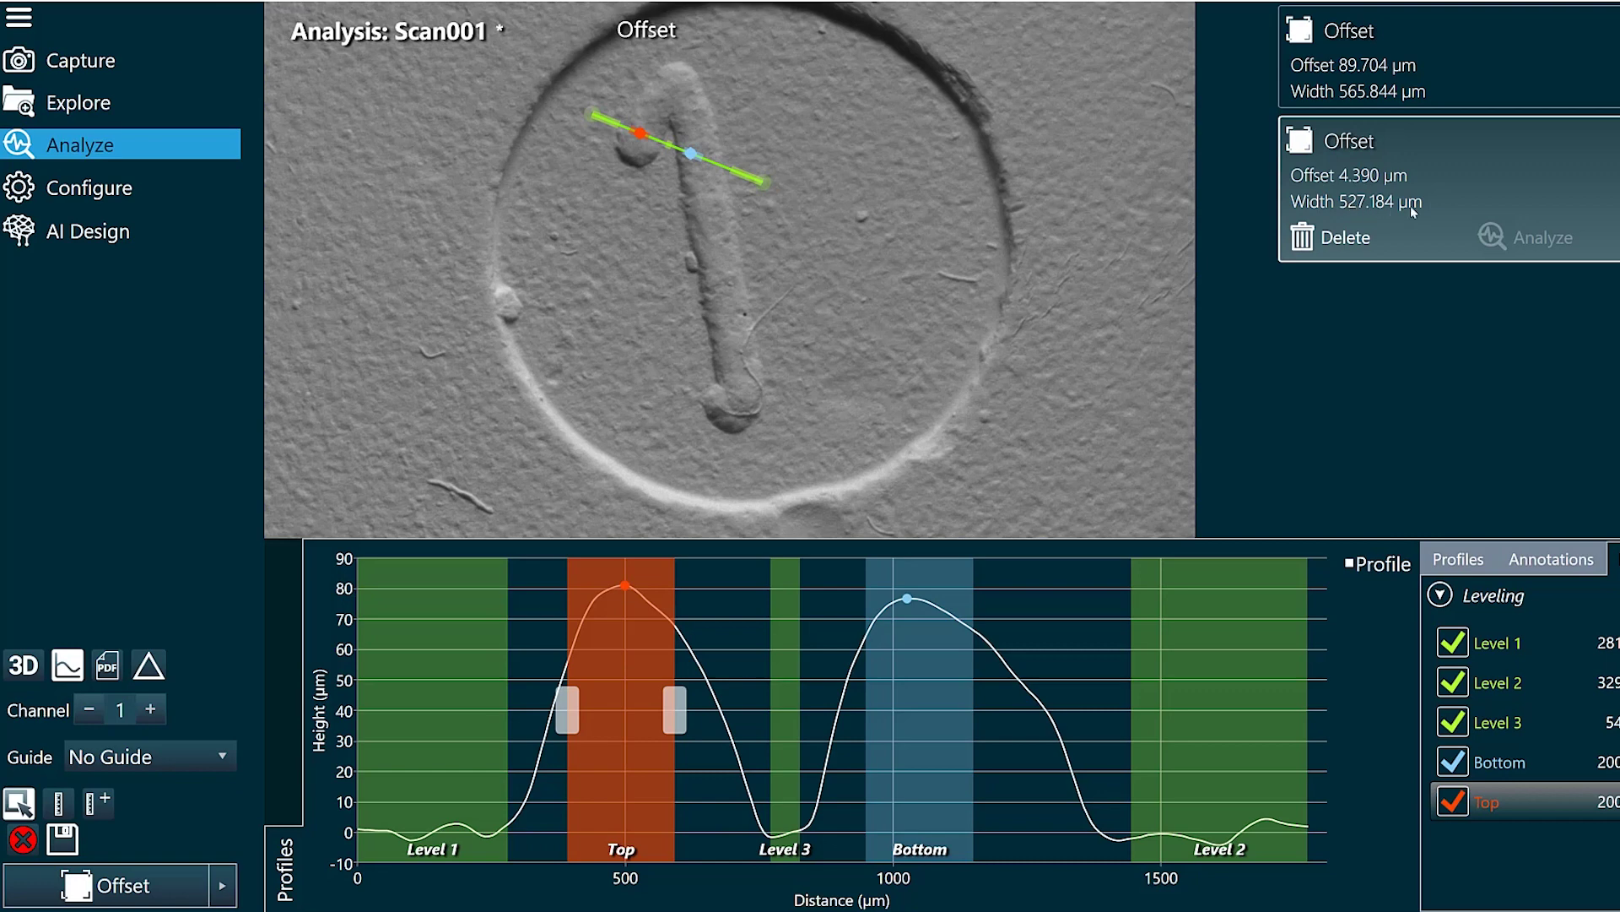
{"action": "mouse_move", "coordinate": [902, 594]}
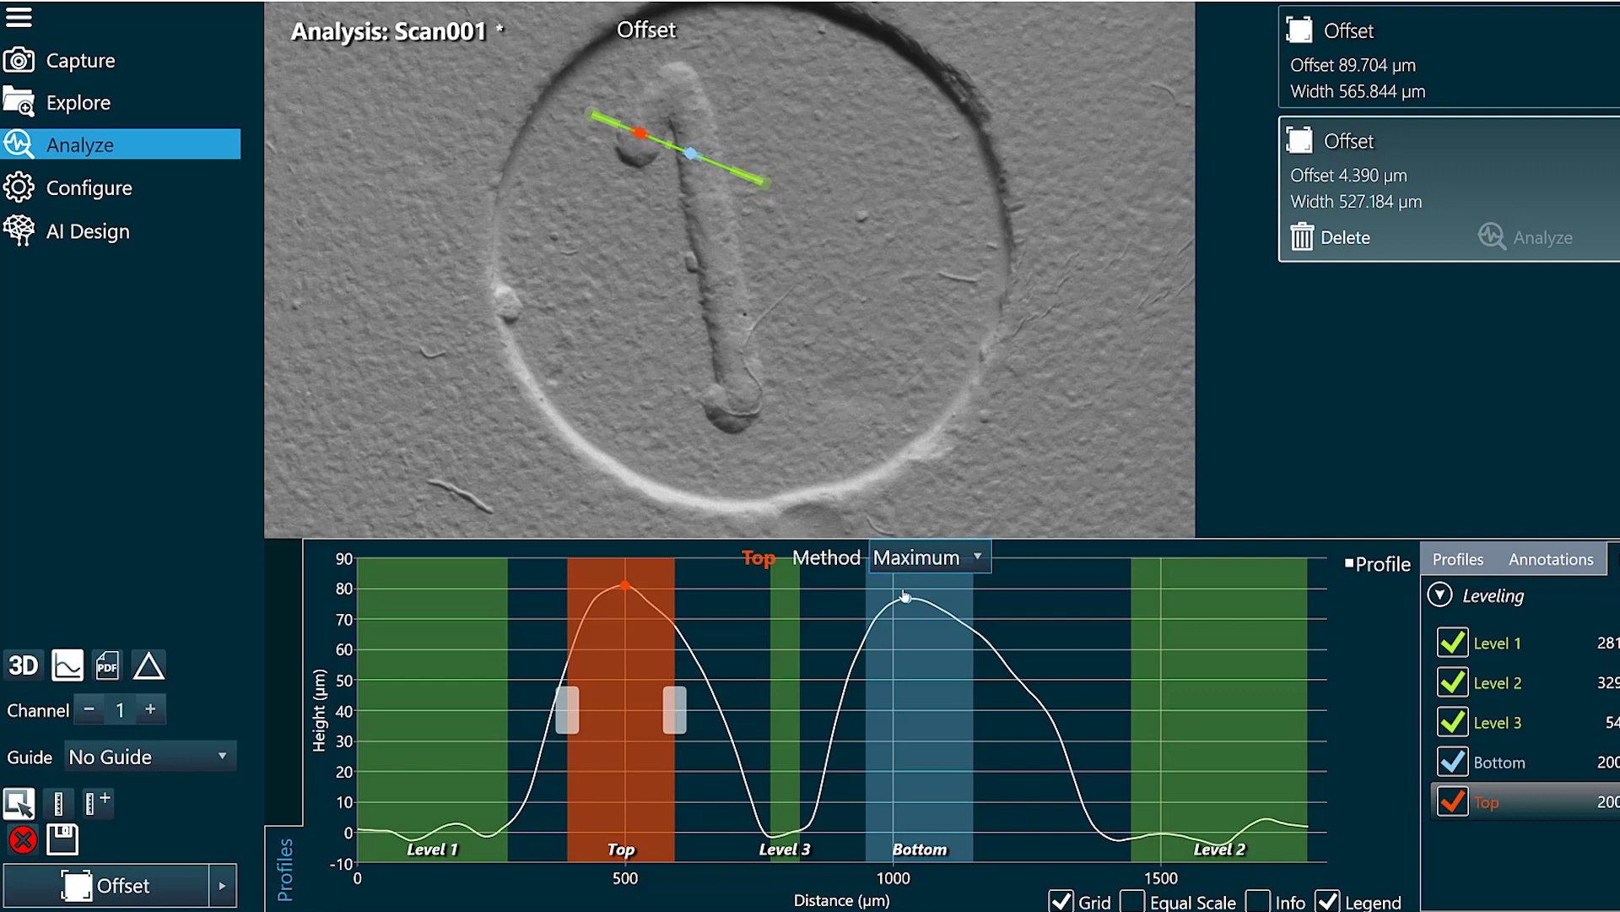
{"action": "left_click", "coordinate": [956, 565]}
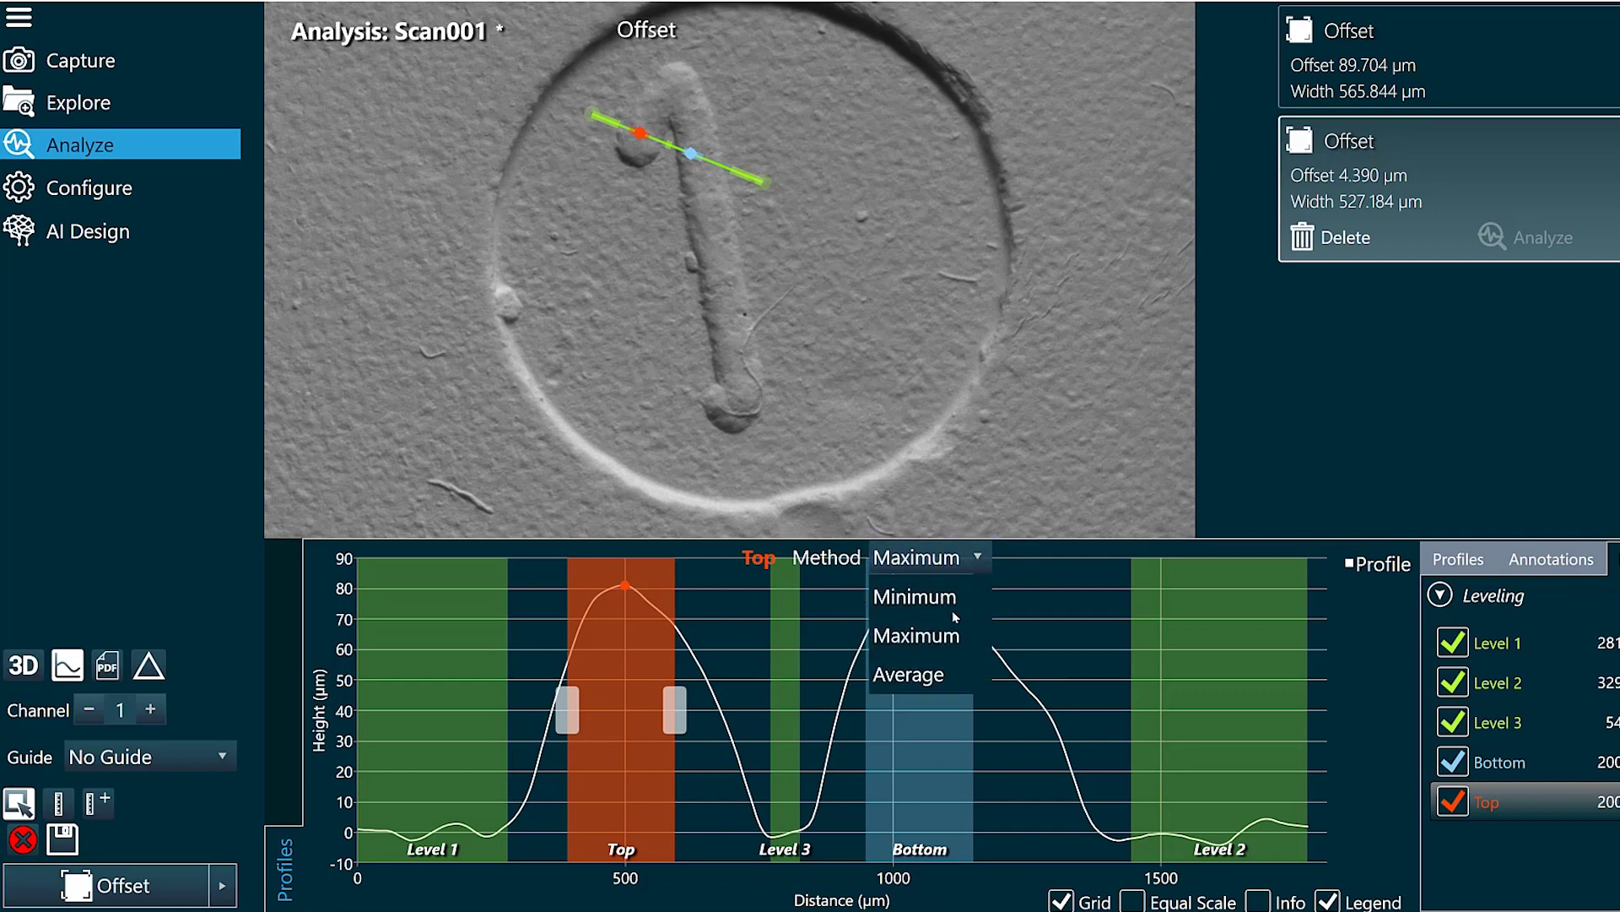
{"action": "left_click", "coordinate": [965, 650]}
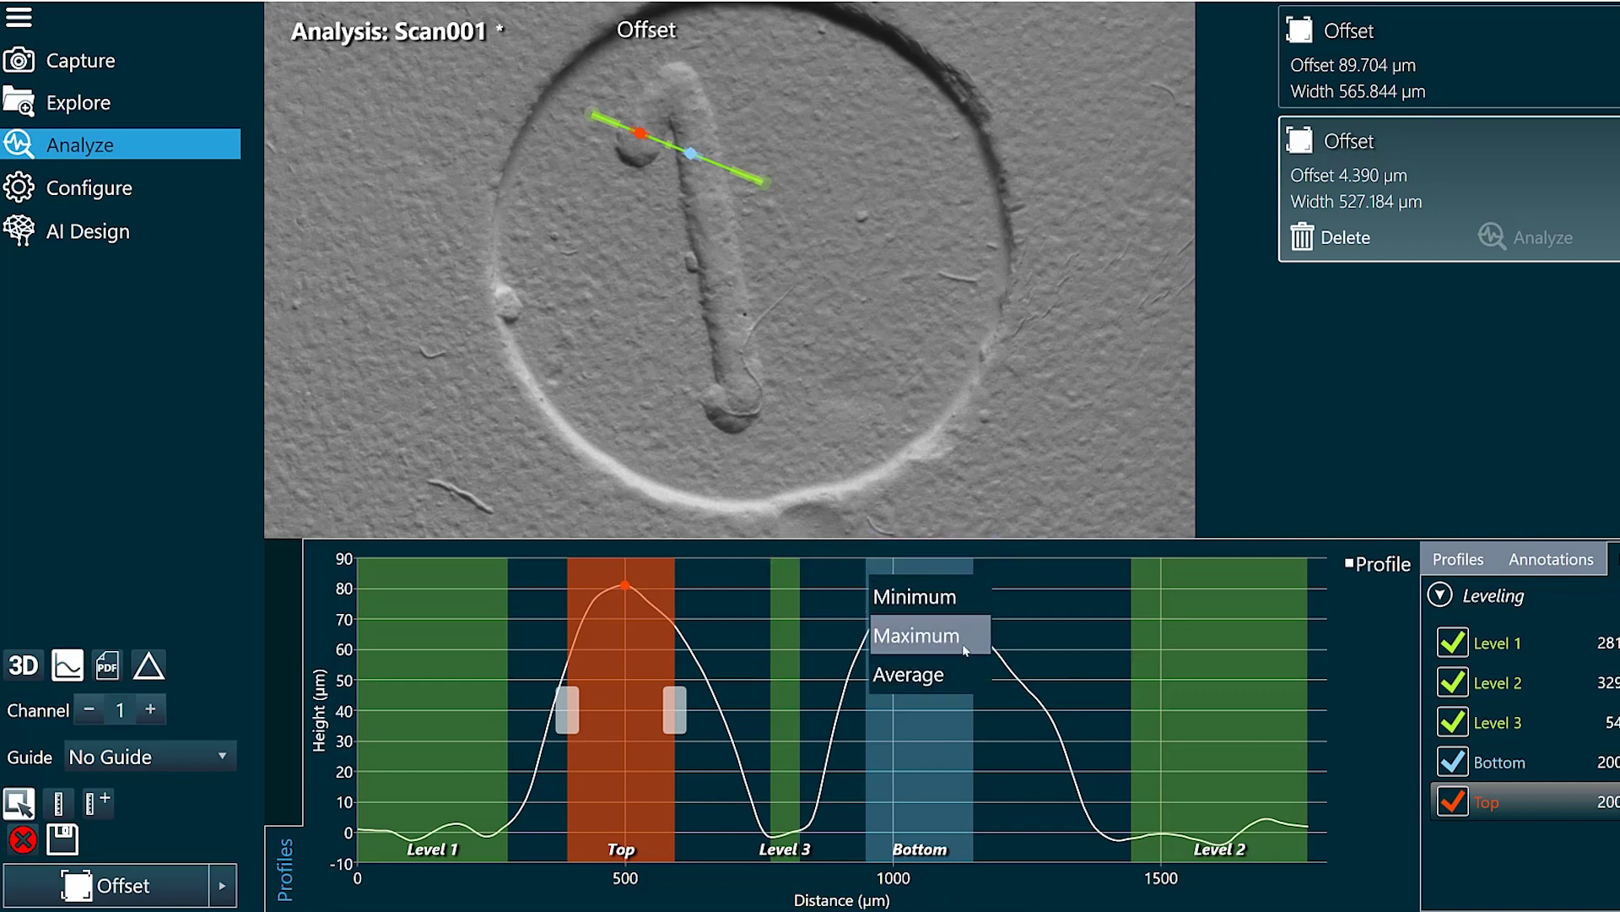
{"action": "left_click", "coordinate": [933, 799]}
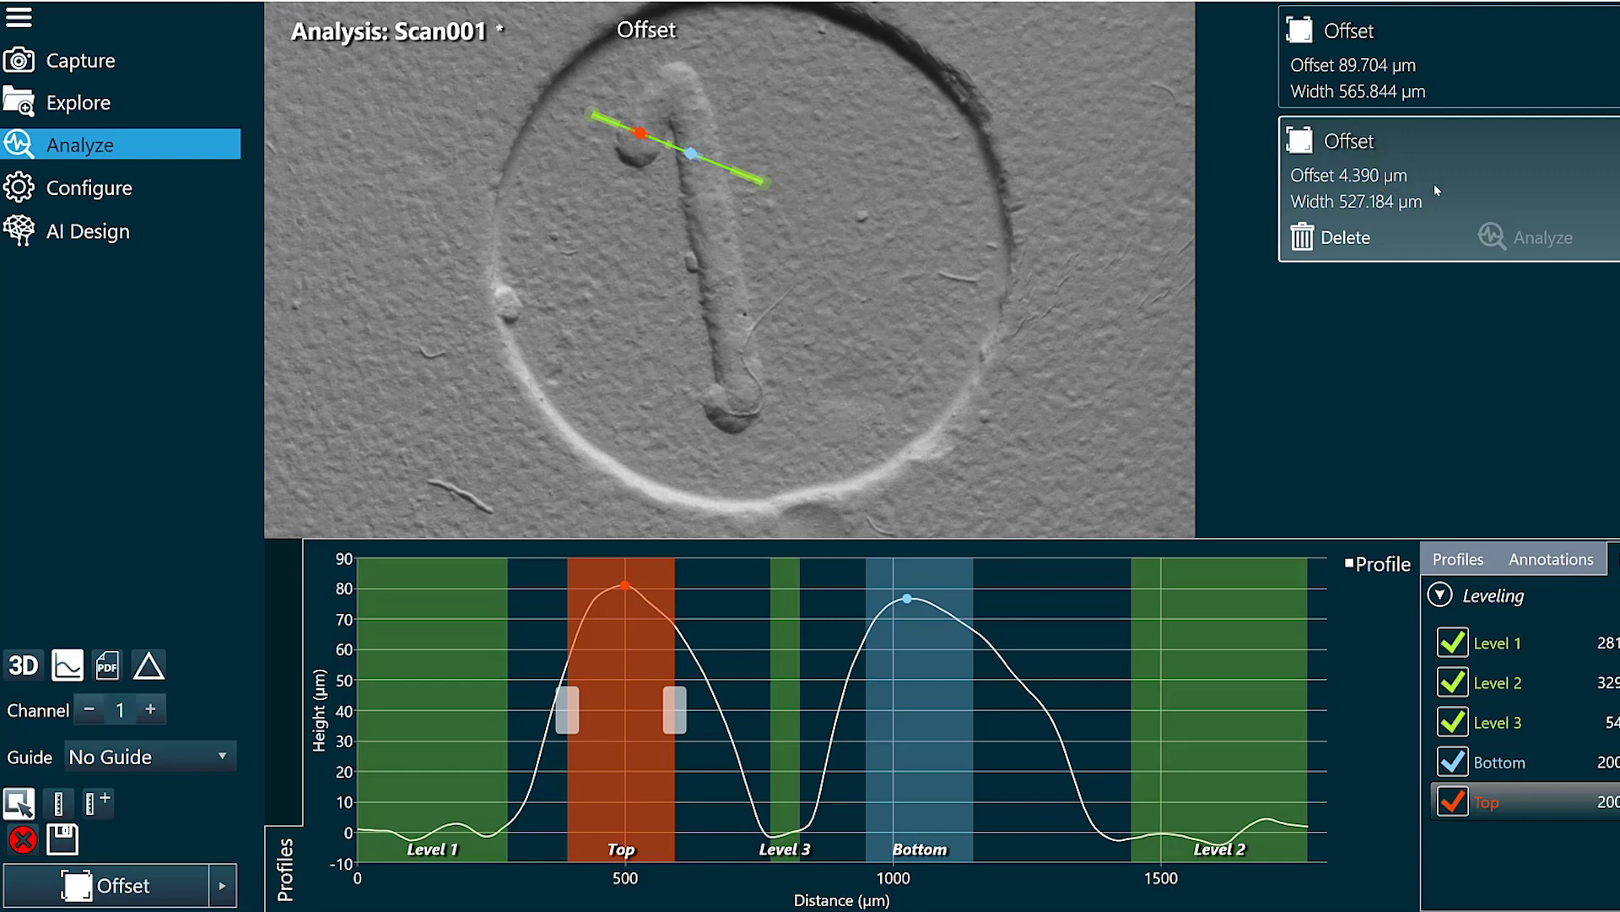
- Save the Scan001 analysis, open Scan002, and preview its 3D surface before returning to 2D
{"action": "left_click", "coordinate": [100, 108]}
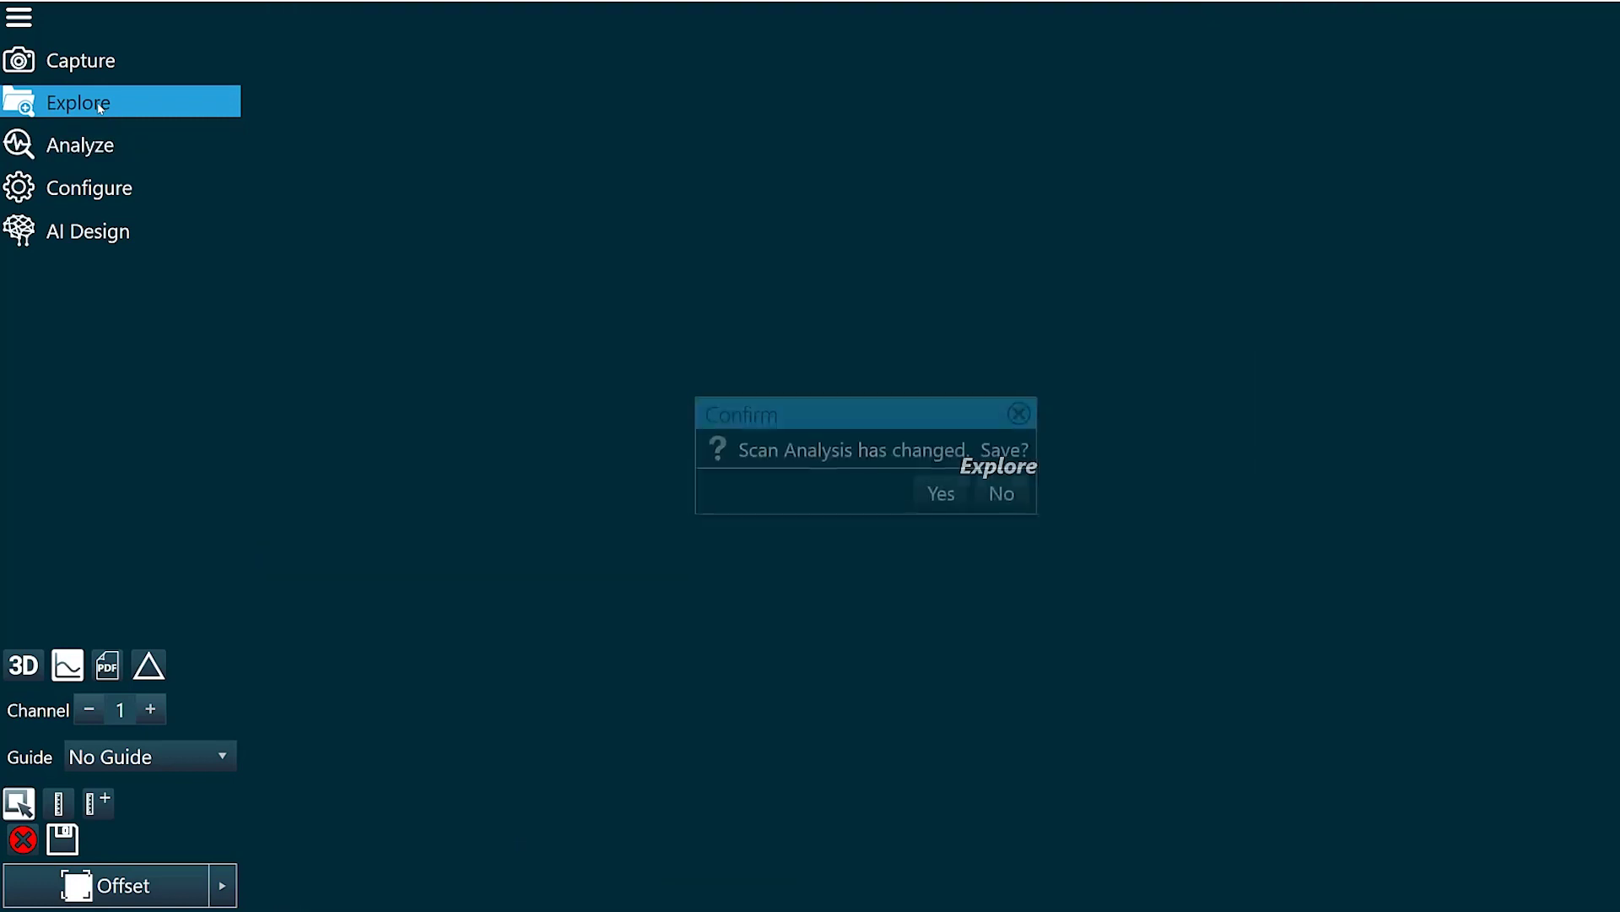
{"action": "left_click", "coordinate": [947, 505]}
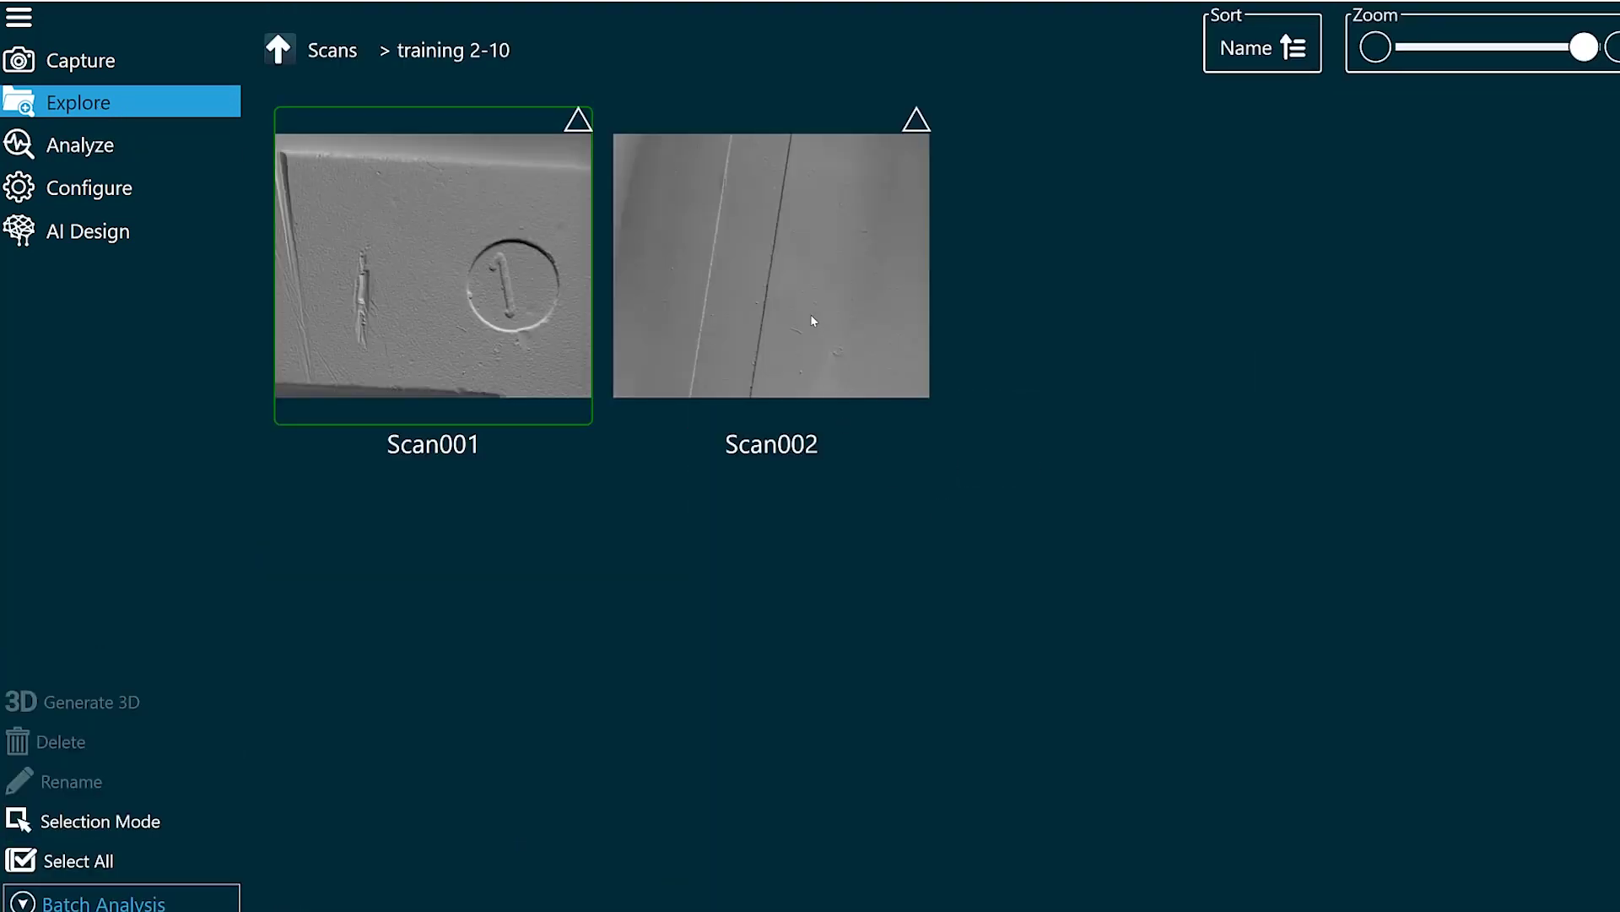
{"action": "mouse_move", "coordinate": [801, 264]}
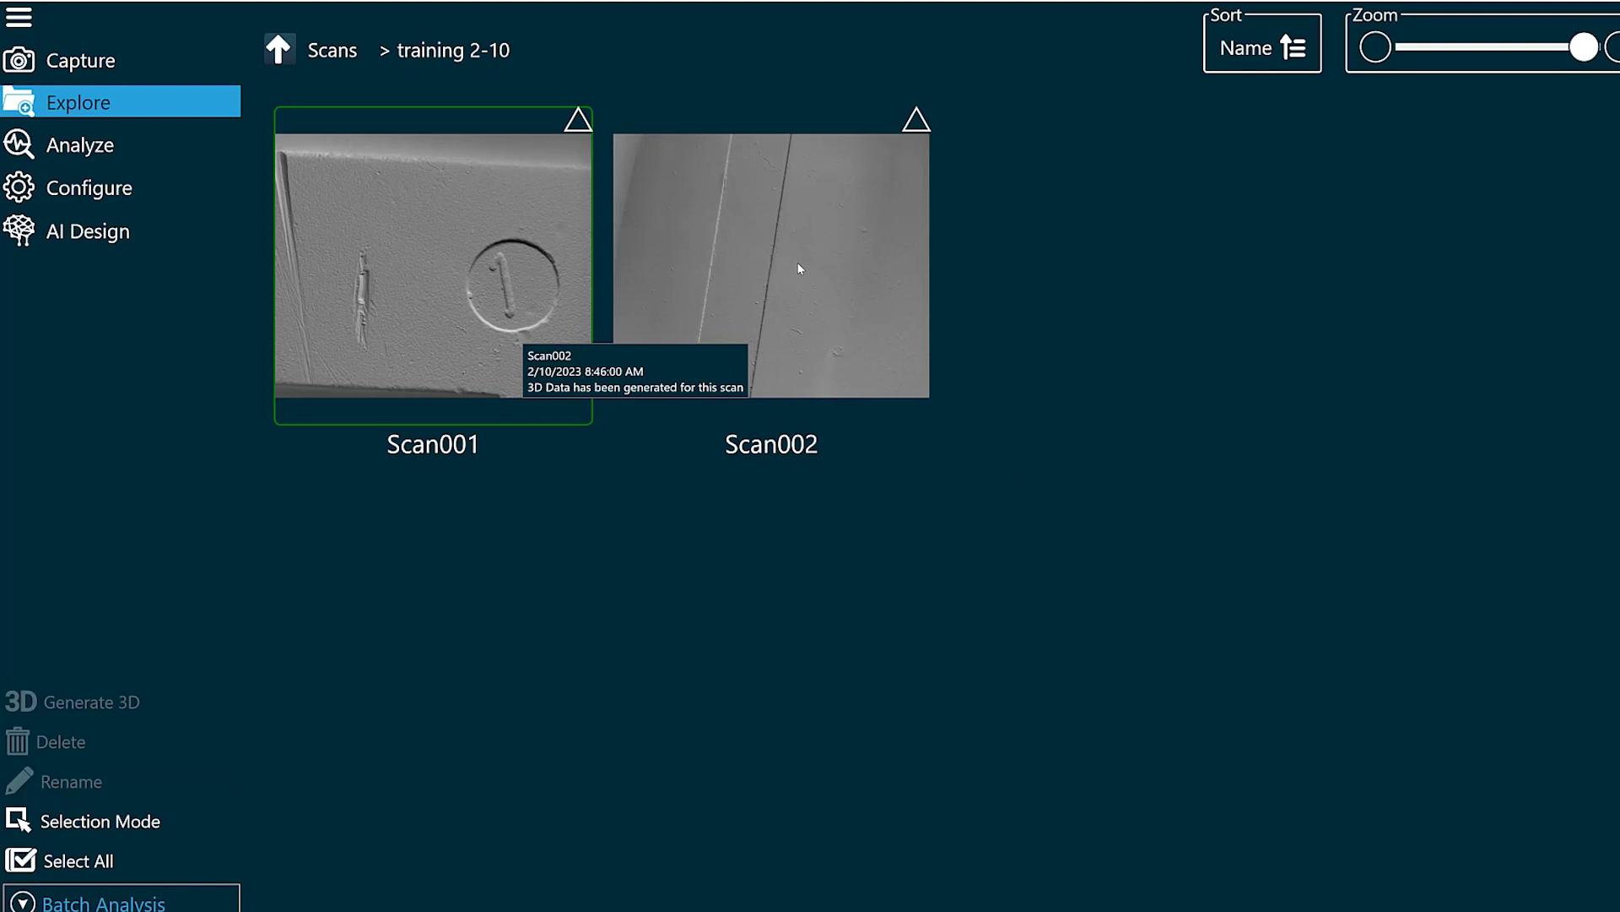
{"action": "double_click", "coordinate": [800, 269]}
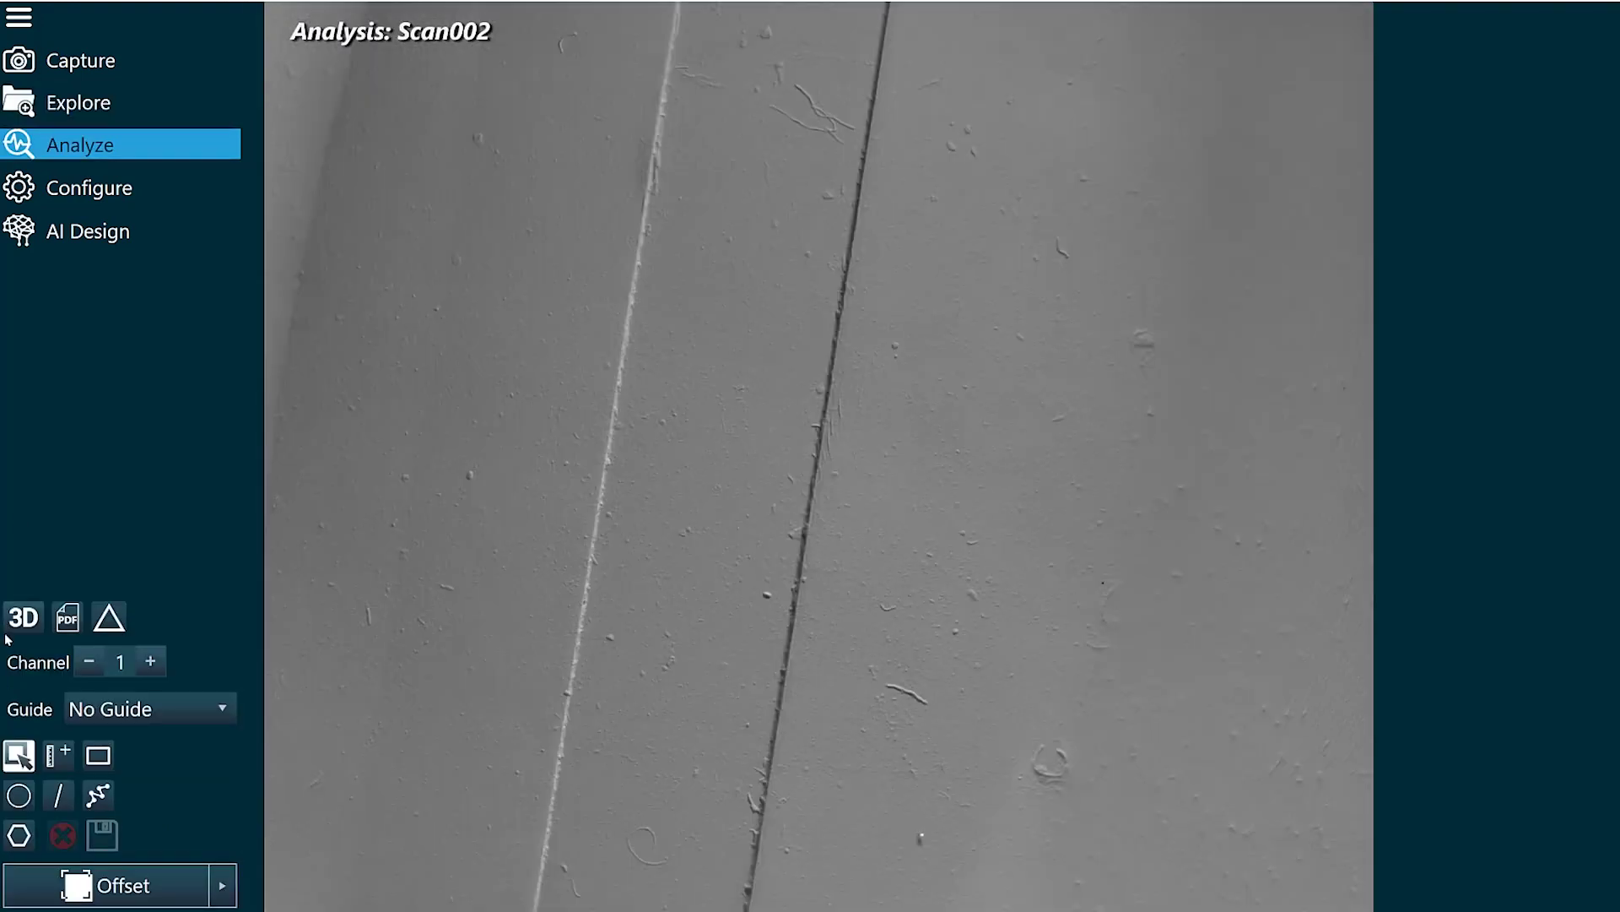
{"action": "left_click", "coordinate": [24, 617]}
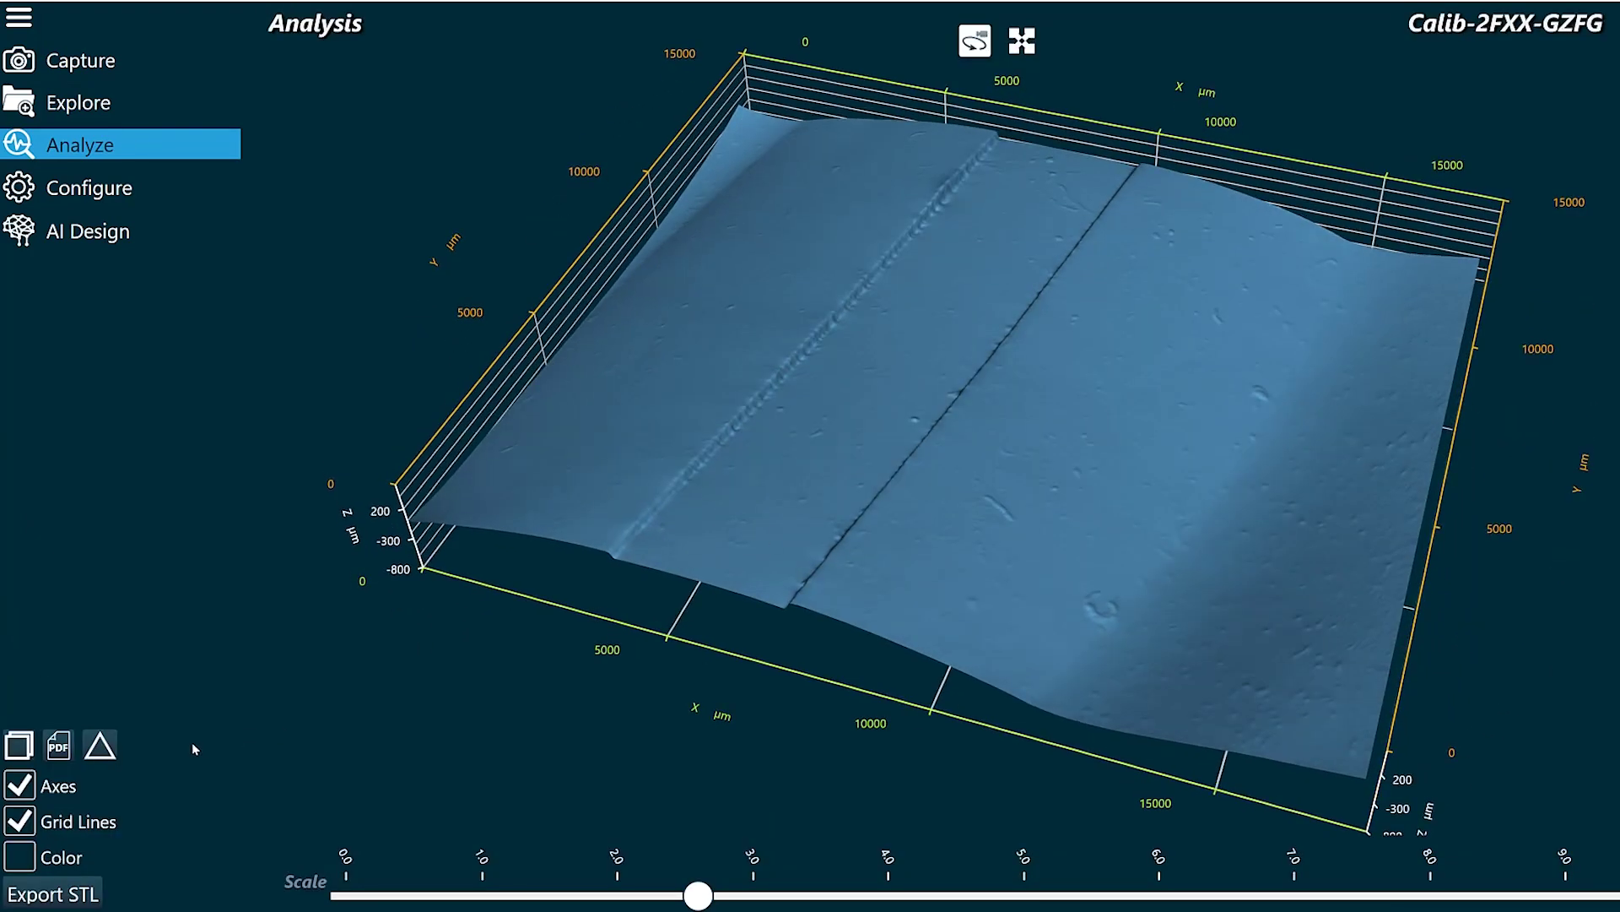
{"action": "left_click", "coordinate": [18, 744]}
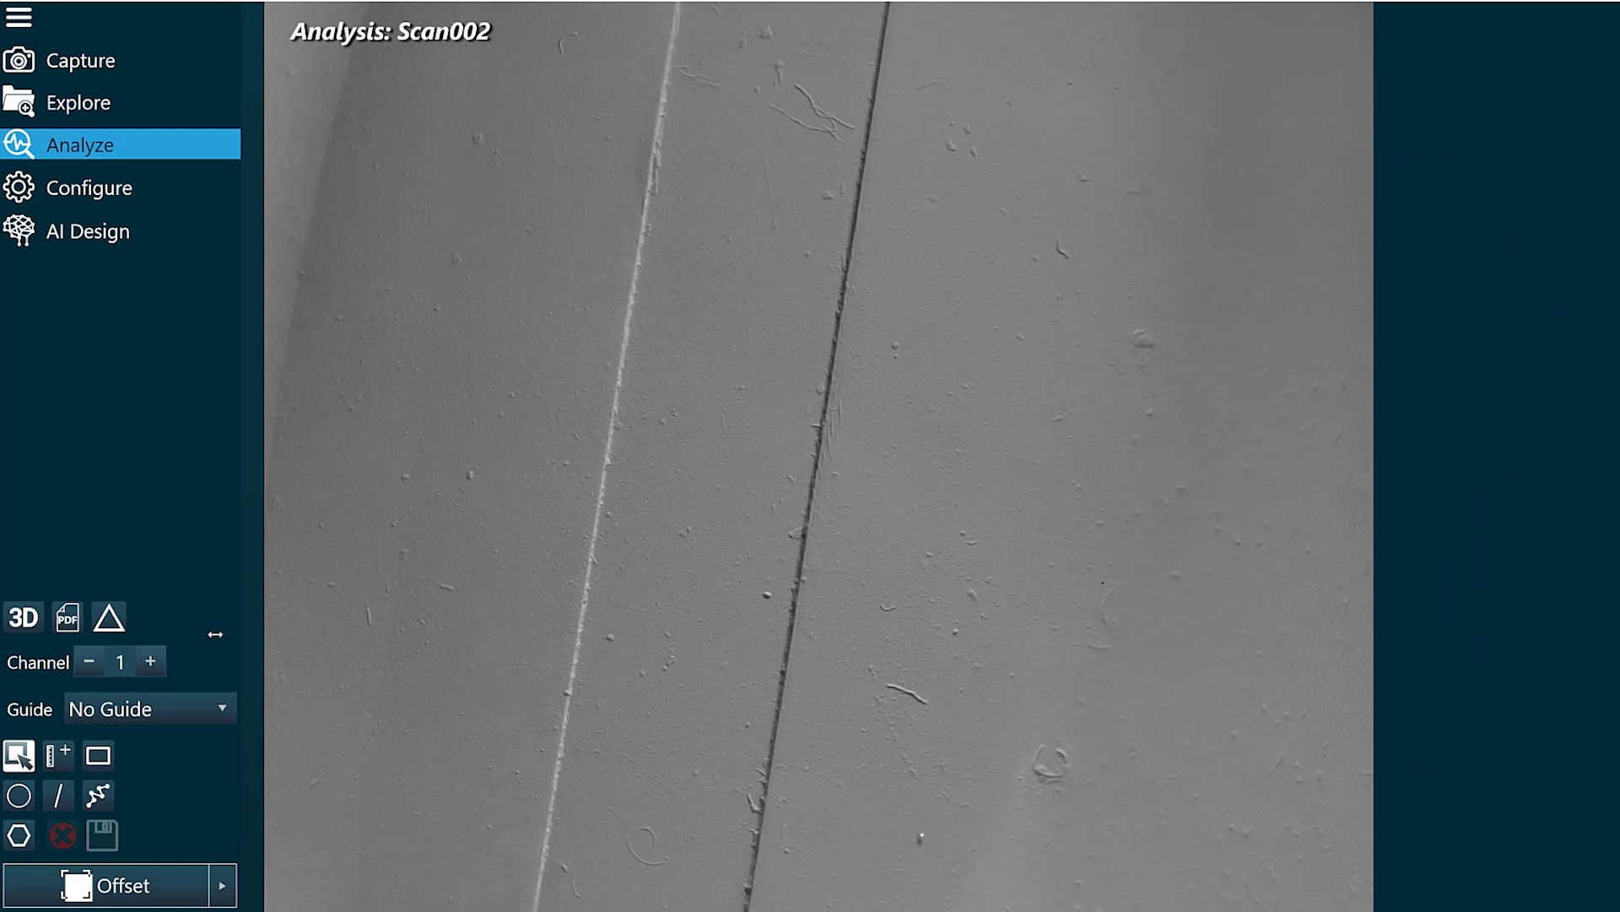
- Start an Offset on Scan002 across both line marks, with a Level 1 band over 2000–4100 µm
{"action": "left_click", "coordinate": [165, 893]}
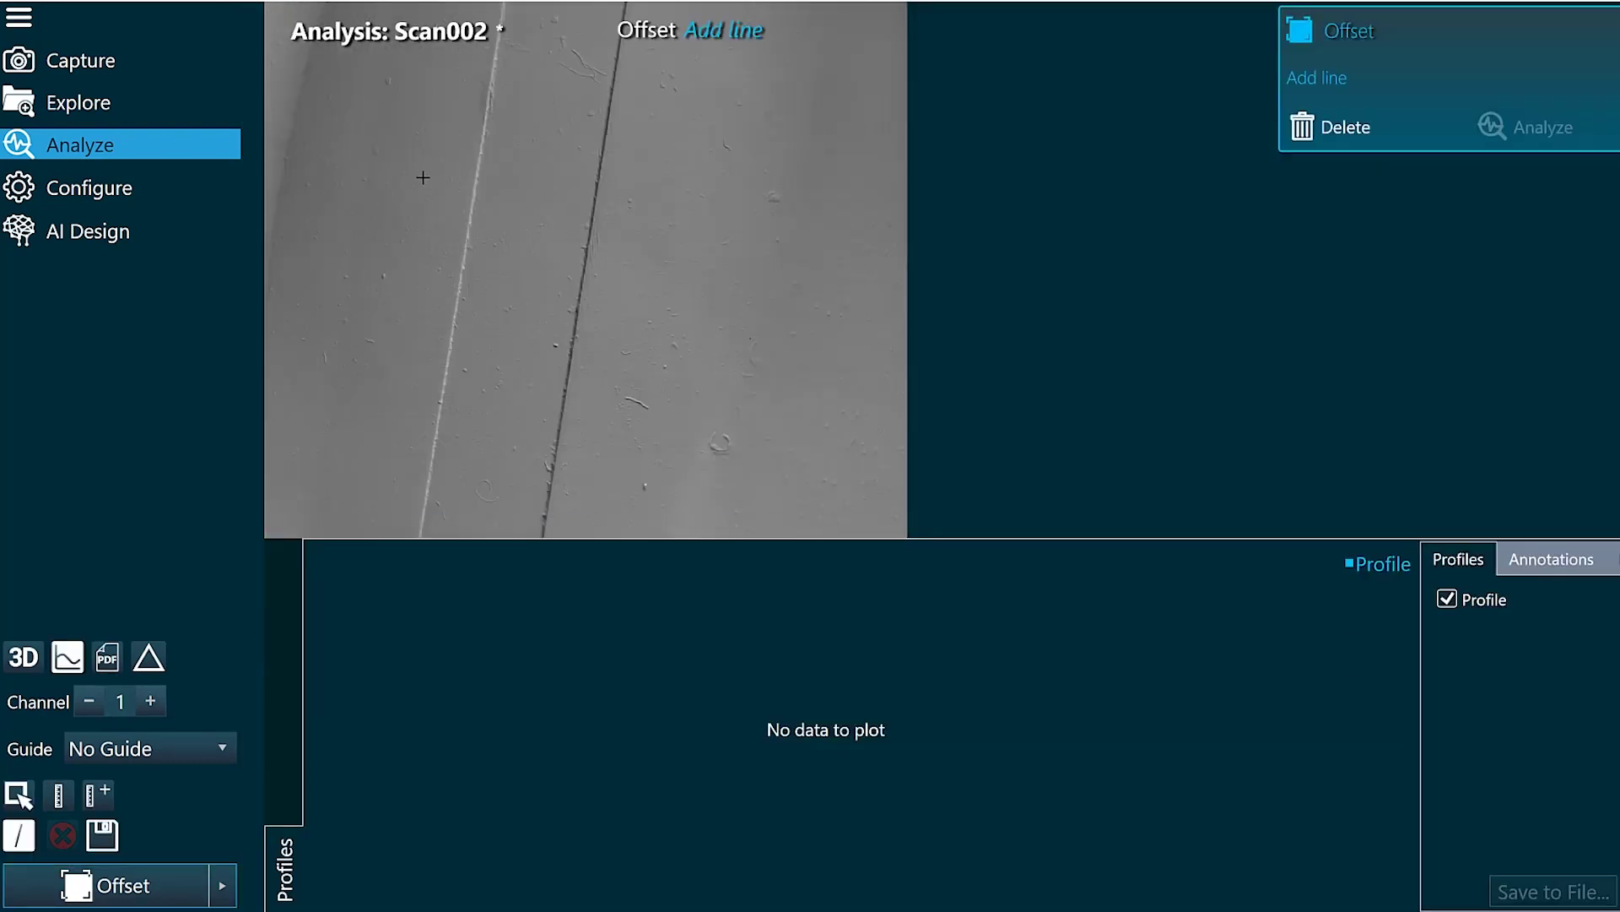
{"action": "left_click_drag", "start_coordinate": [423, 170], "coordinate": [658, 202]}
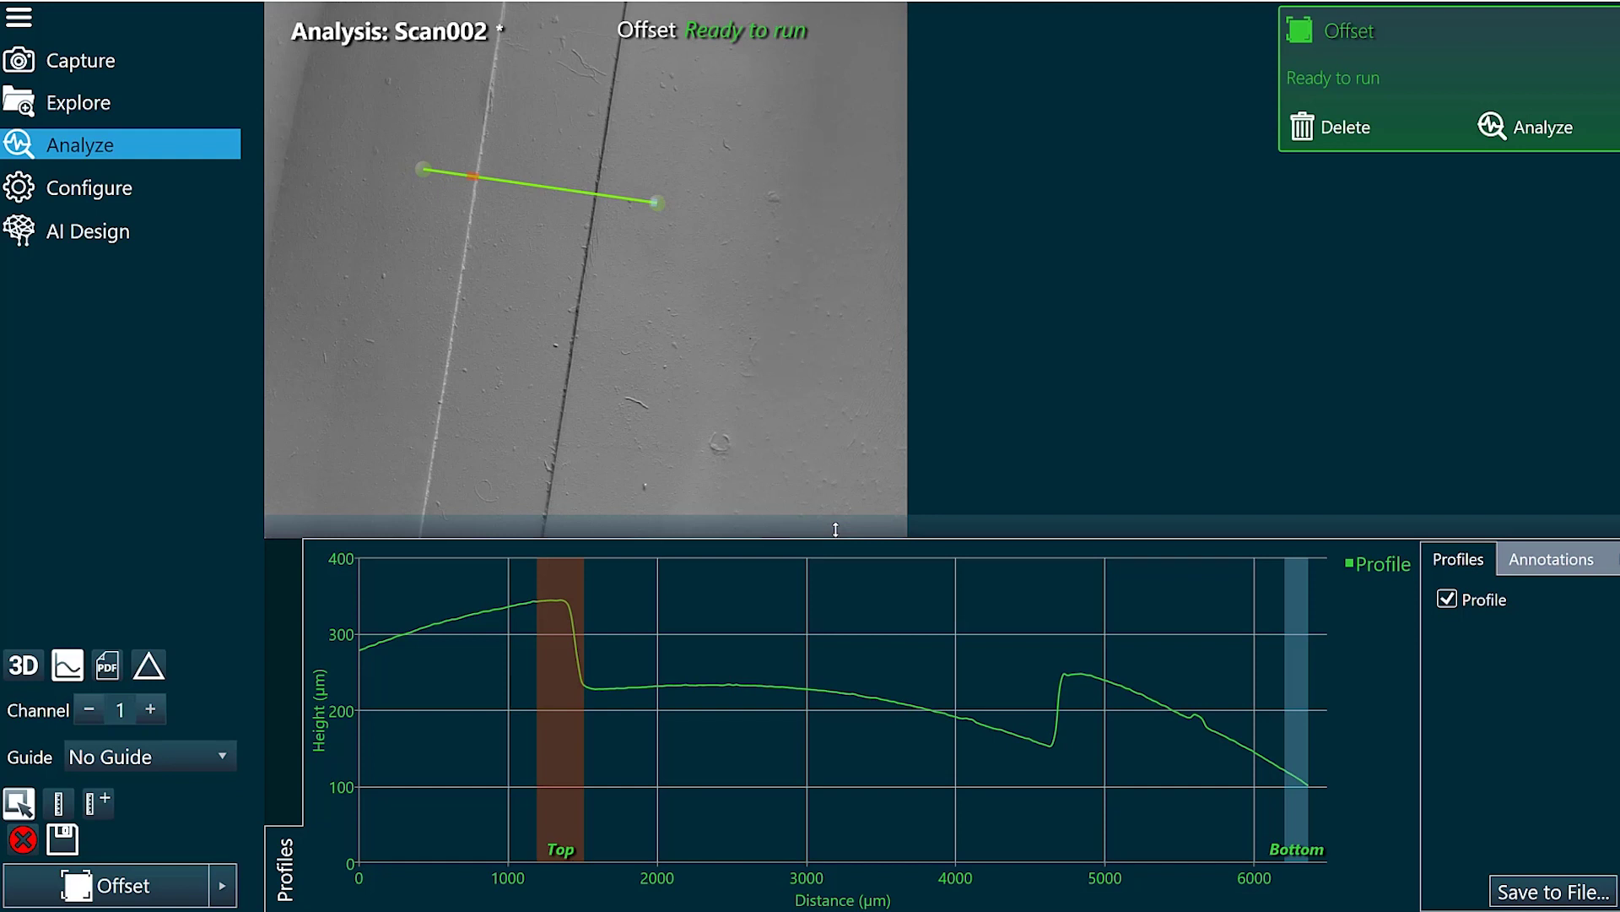
{"action": "left_click", "coordinate": [573, 646]}
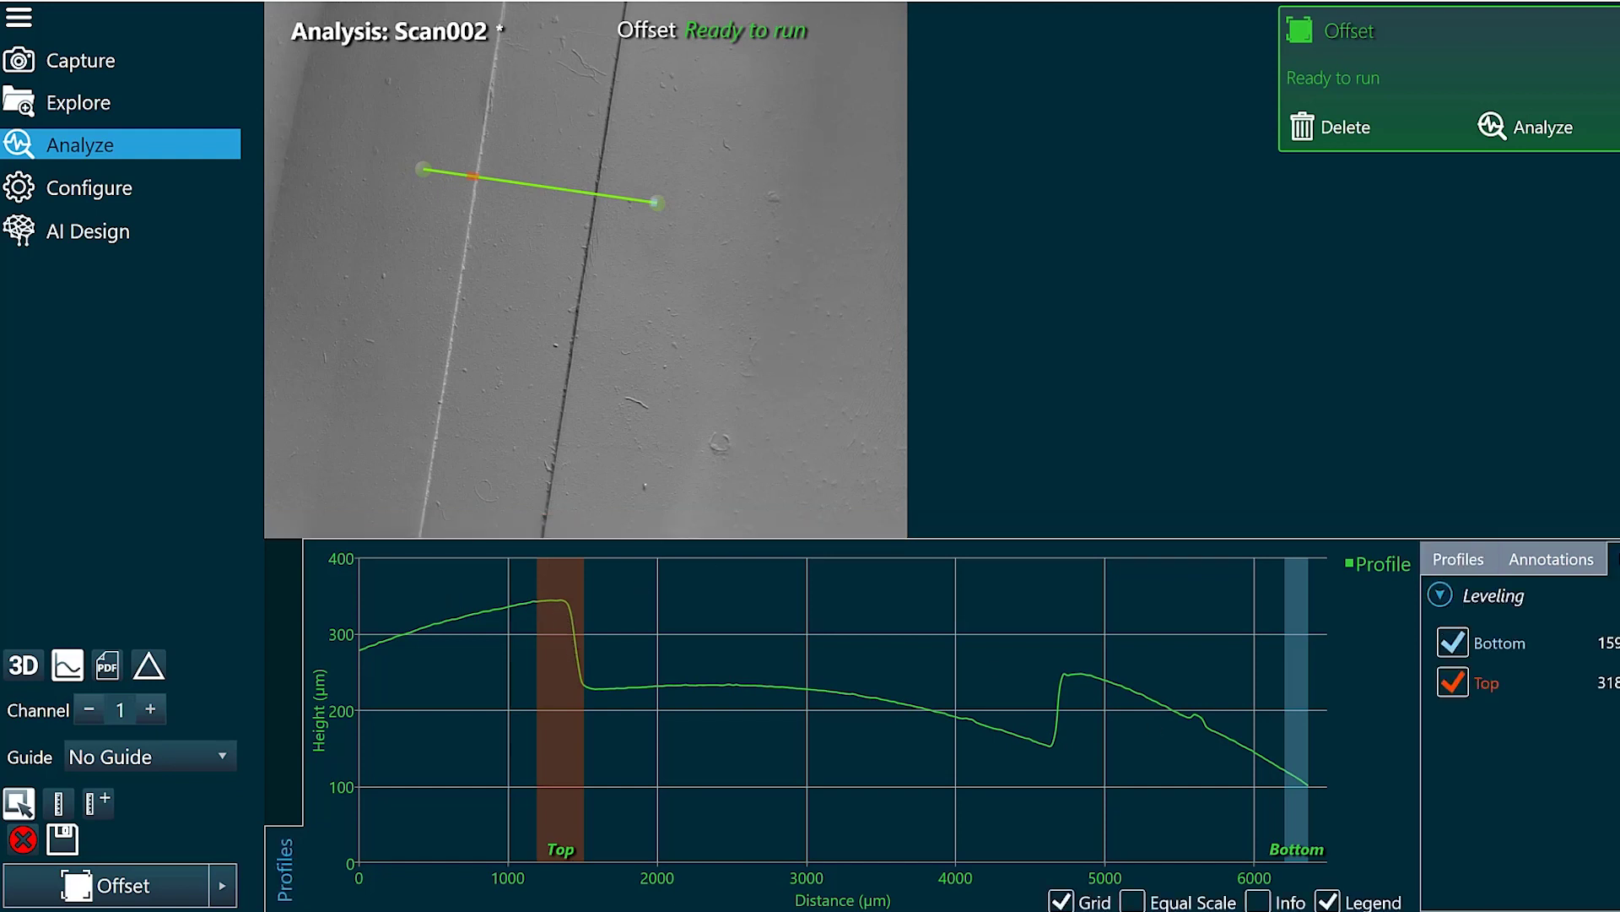
{"action": "left_click_drag", "start_coordinate": [363, 675], "coordinate": [937, 675]}
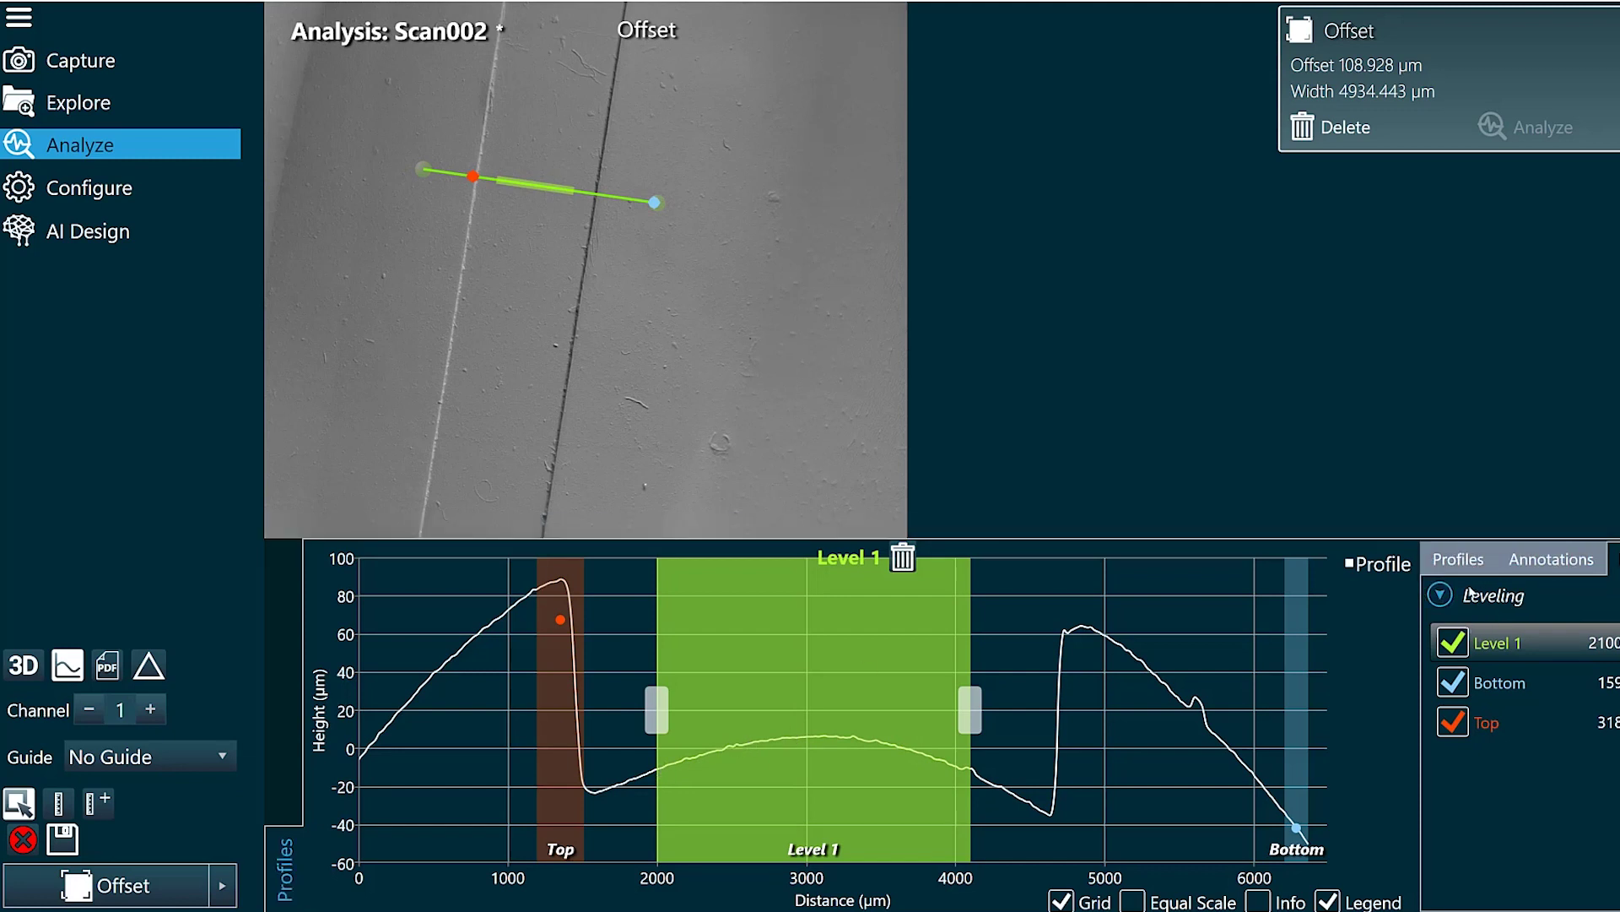
- Raise Scan002's leveling order from 1 to 2, bringing the offset to 15.781 µm
{"action": "left_click", "coordinate": [1438, 596]}
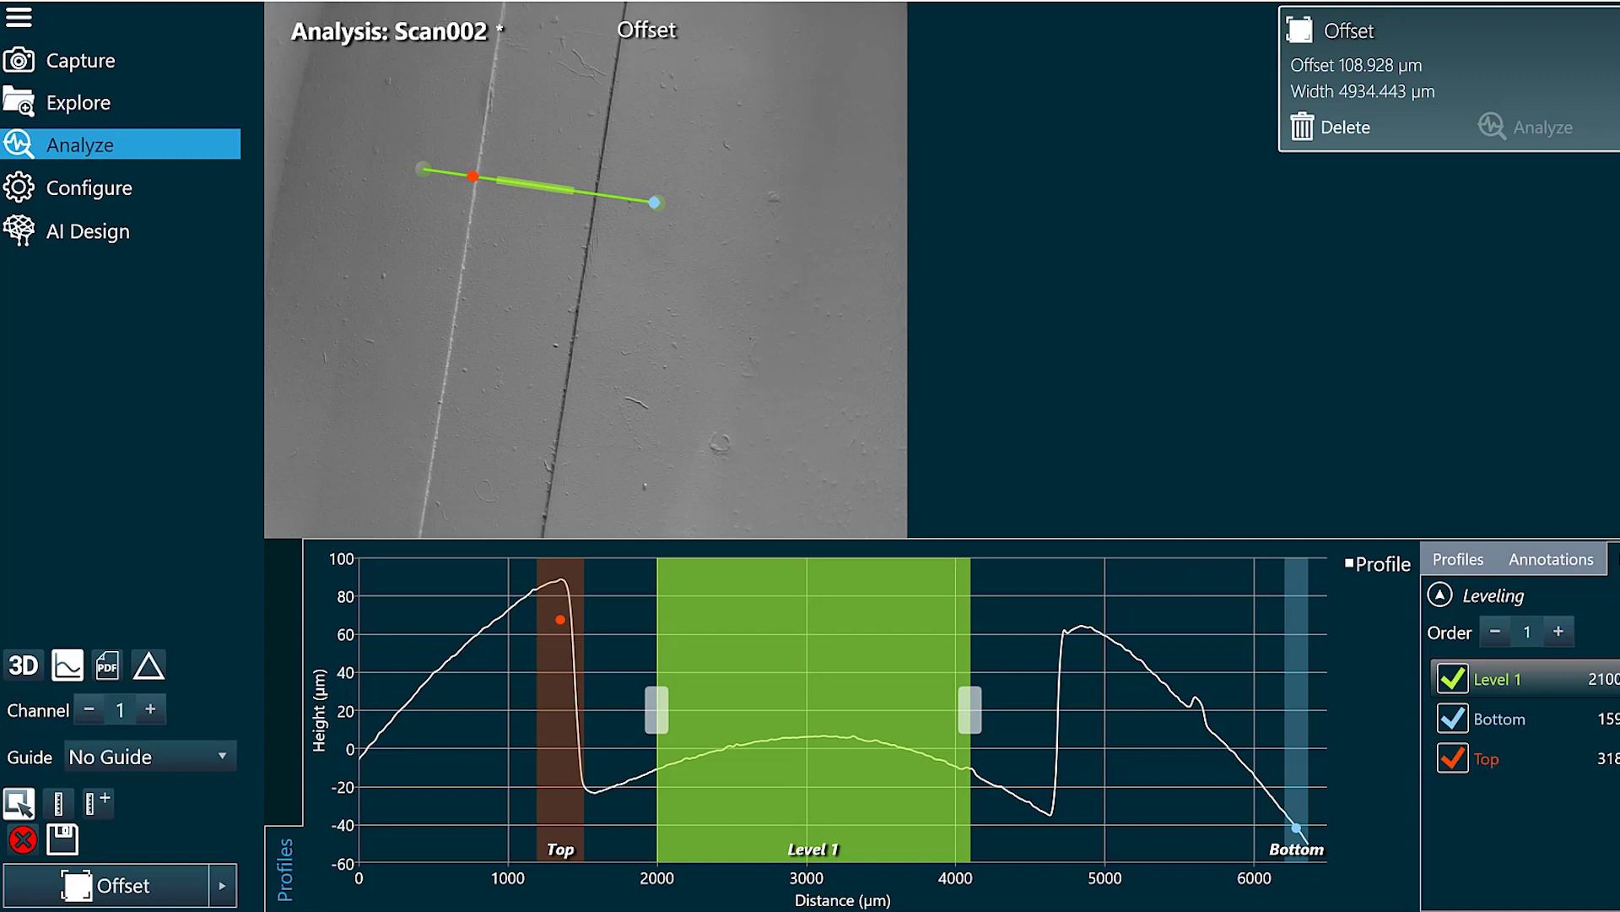
{"action": "left_click", "coordinate": [1560, 632]}
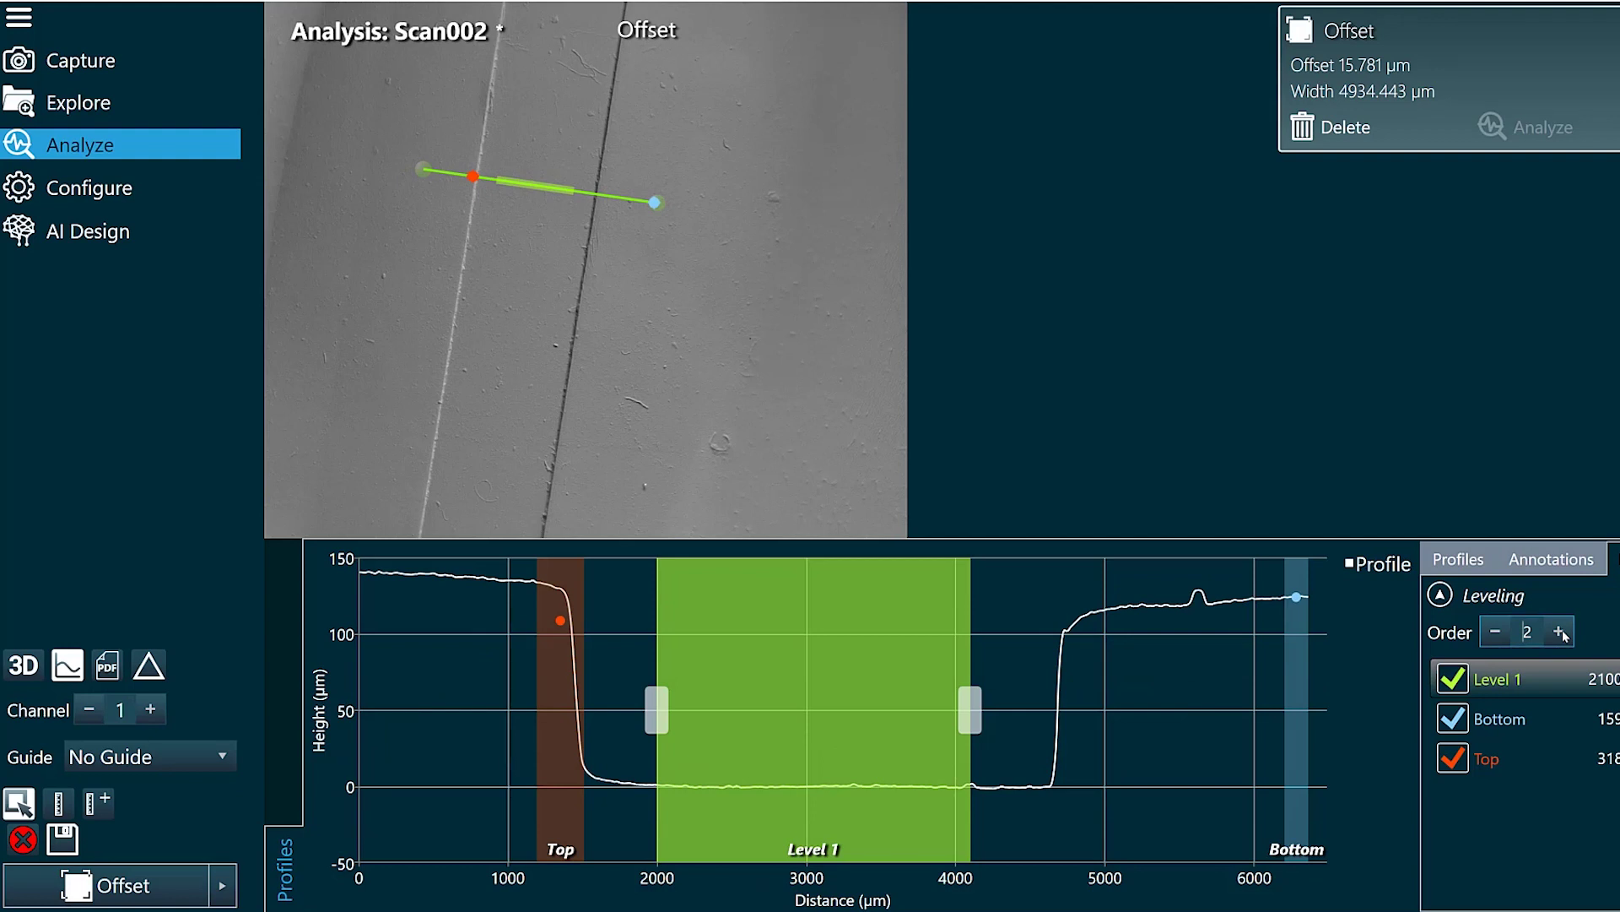
- Place Top on the left plateau (~100–1200 µm) and Bottom on the flat middle (~2000–4100 µm)
{"action": "mouse_move", "coordinate": [560, 676]}
{"action": "left_mouse_down"}
{"action": "mouse_move", "coordinate": [428, 660]}
{"action": "mouse_move", "coordinate": [420, 689]}
{"action": "mouse_move", "coordinate": [540, 700]}
{"action": "left_mouse_up"}
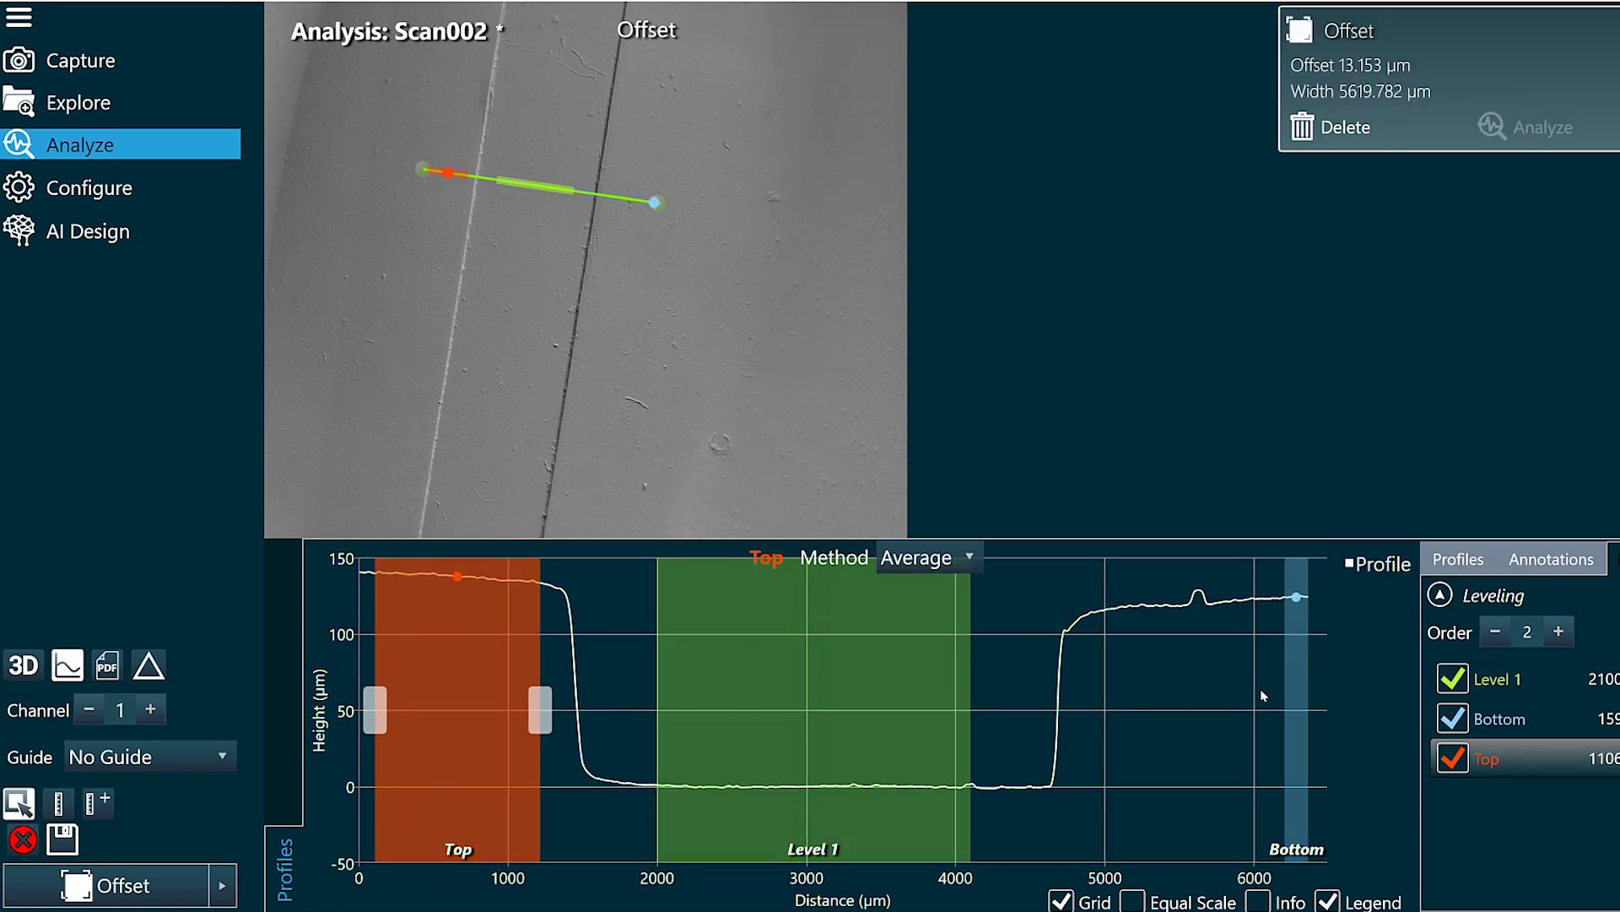
{"action": "left_click", "coordinate": [1296, 699]}
{"action": "left_click_drag", "start_coordinate": [1163, 699], "coordinate": [976, 732]}
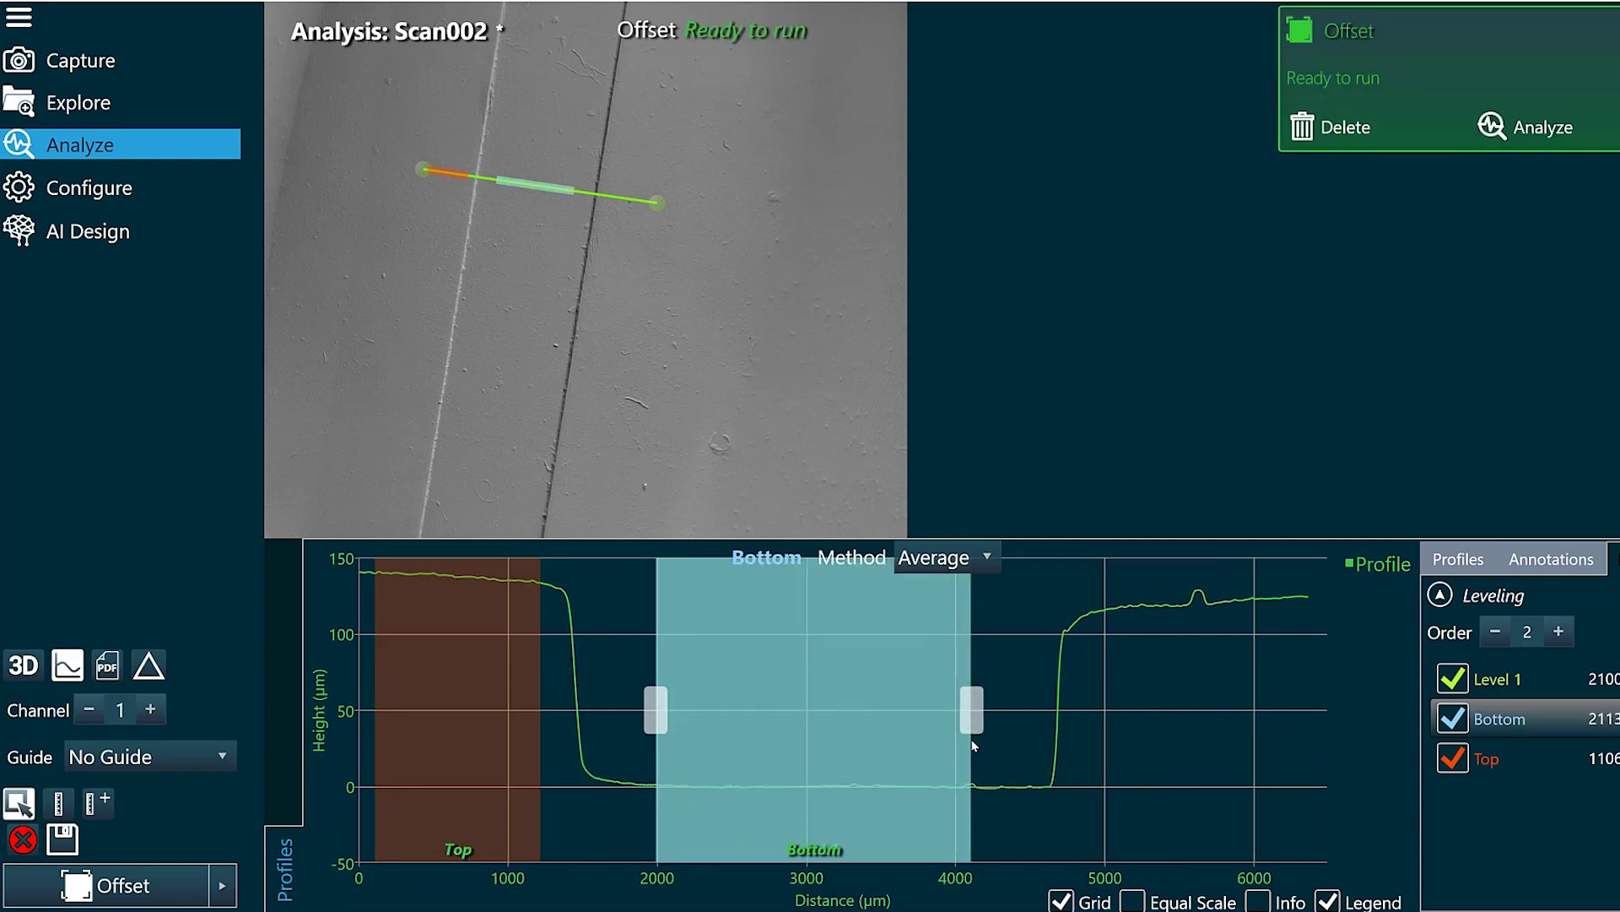